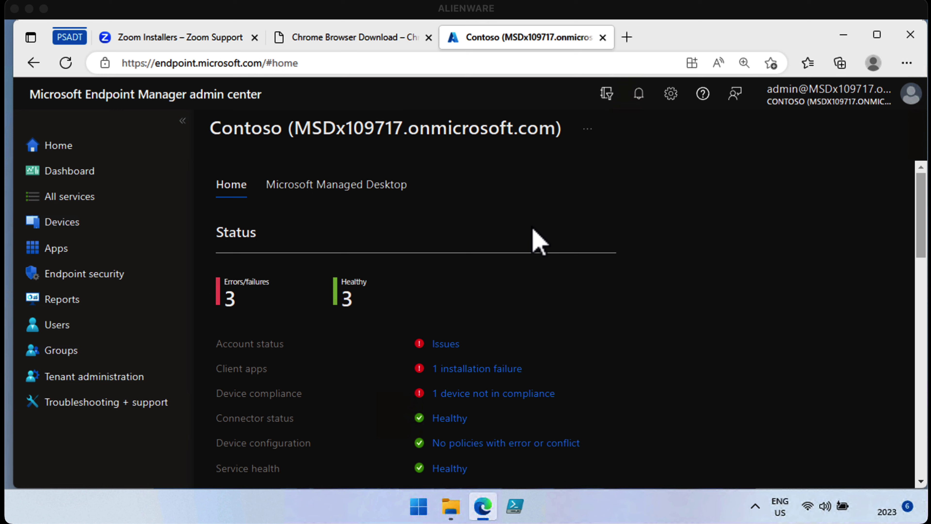
From Apps > Windows, start a new app with Windows app (Win32) as its type
left_click(110, 252)
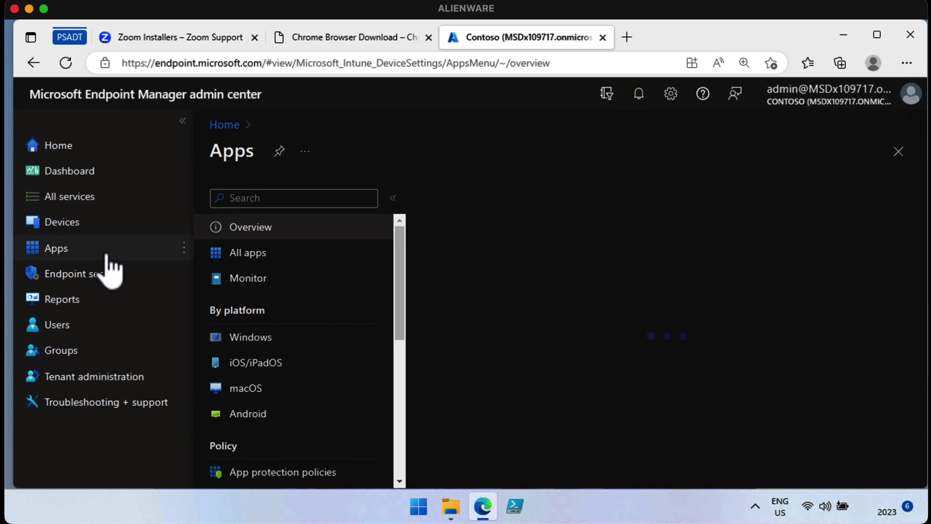
left_click(285, 333)
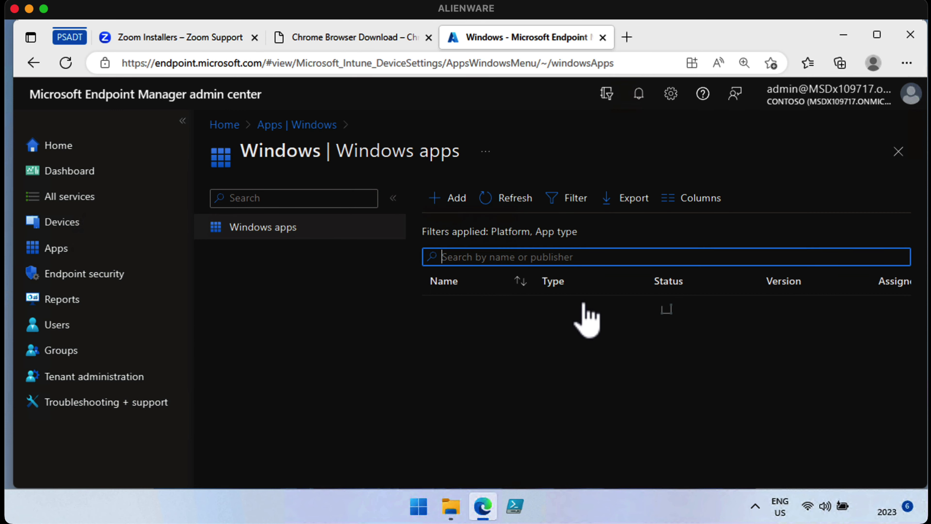
left_click(461, 211)
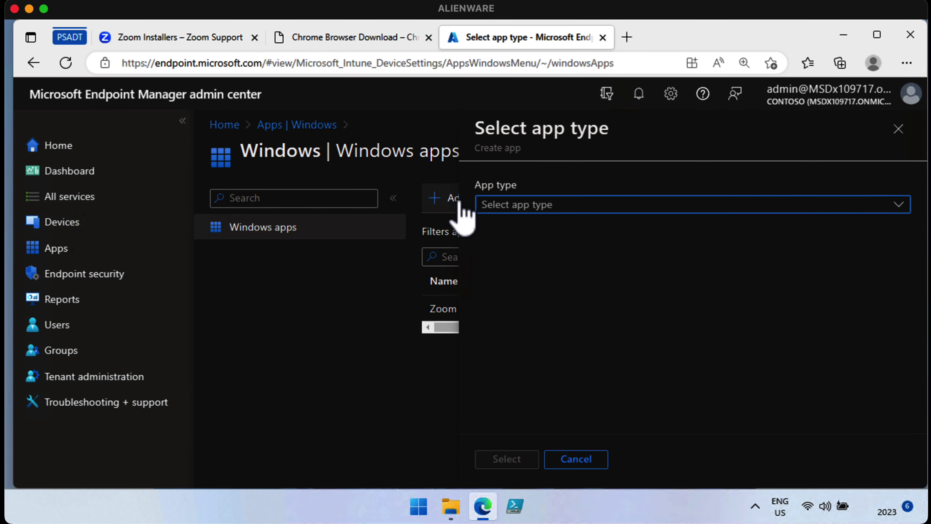
left_click(604, 211)
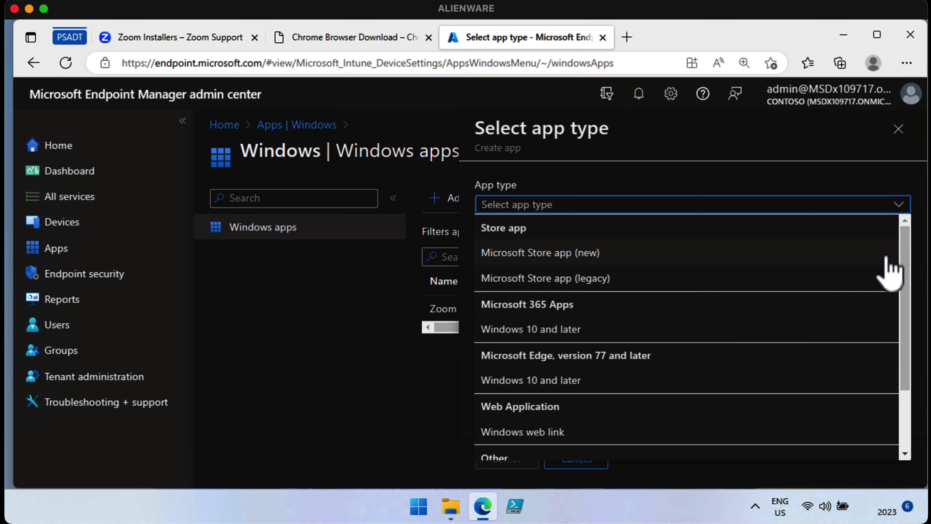
left_click_drag(905, 256, 910, 383)
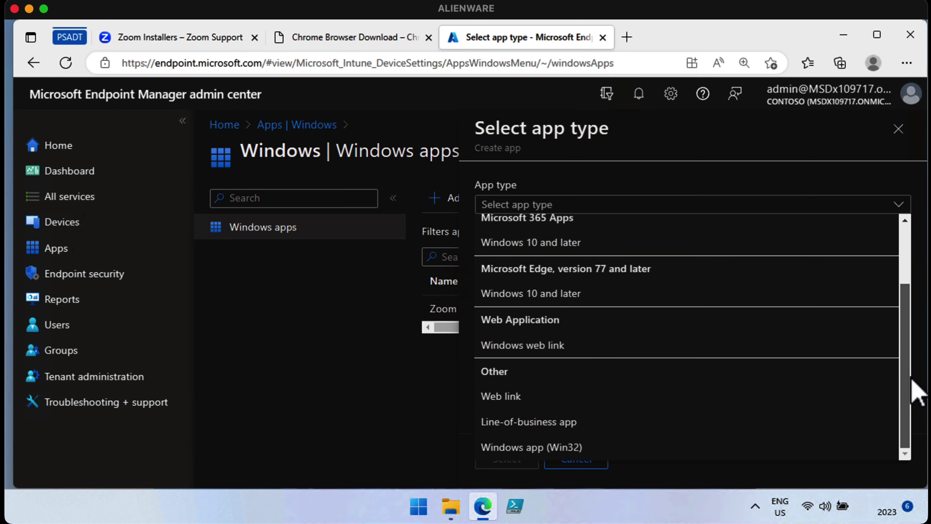
left_click(600, 447)
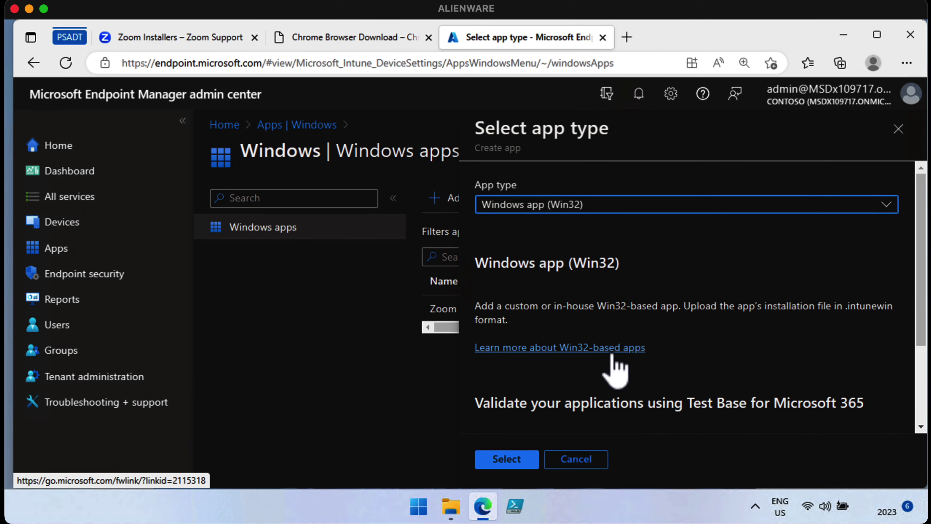
Follow the Win32-based apps docs through 'Prepare Win32 app content for upload' to the Content Prep Tool repository
left_click(611, 347)
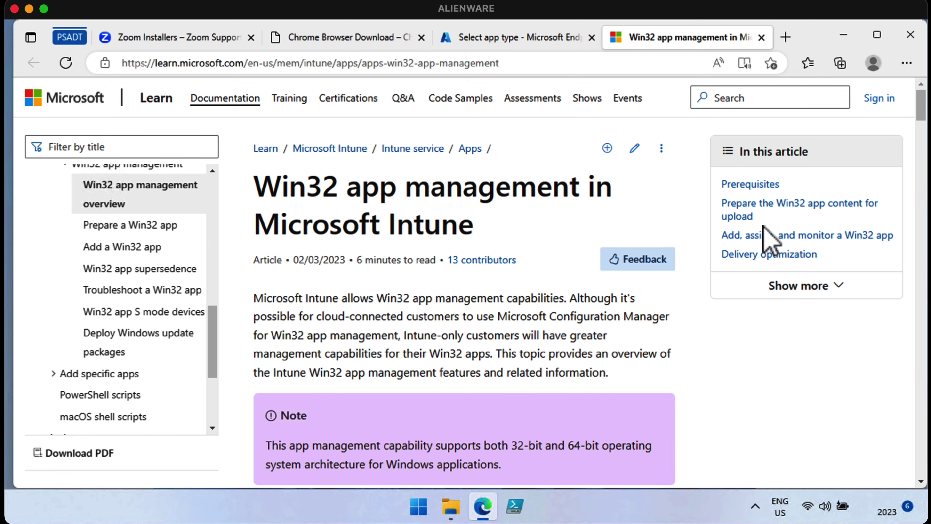
scroll(922, 114, "down", 1)
left_click_drag(923, 118, 924, 194)
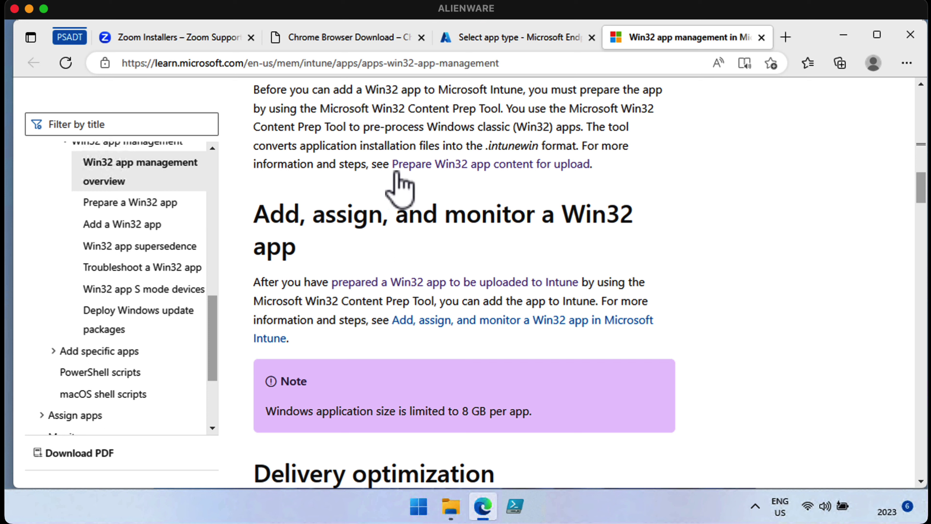
left_click(487, 168)
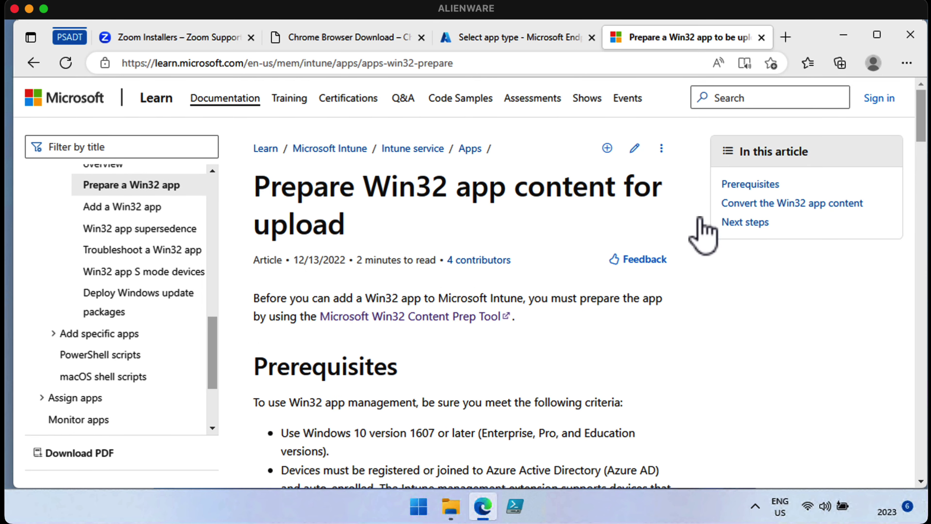
left_click(449, 325)
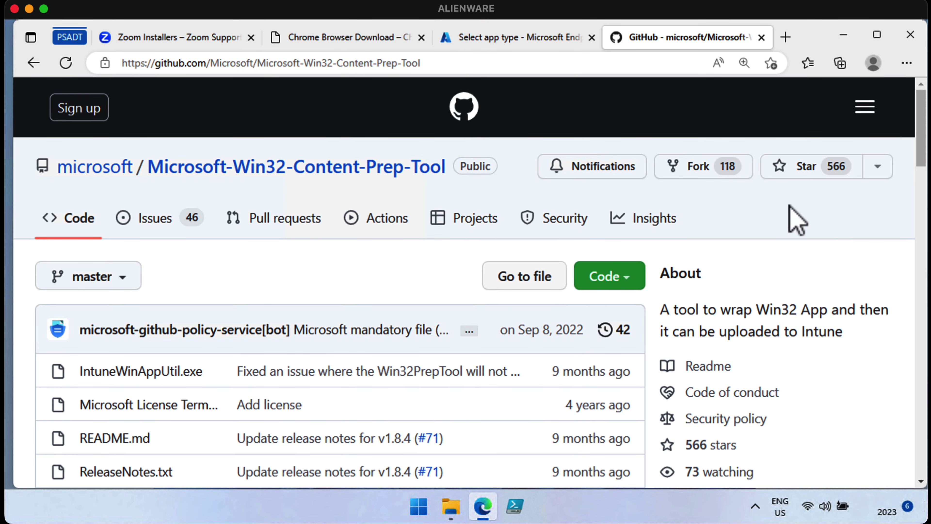
Open IntuneWinAppUtil.exe in the repository file list and download it to Downloads
left_click_drag(923, 110, 922, 146)
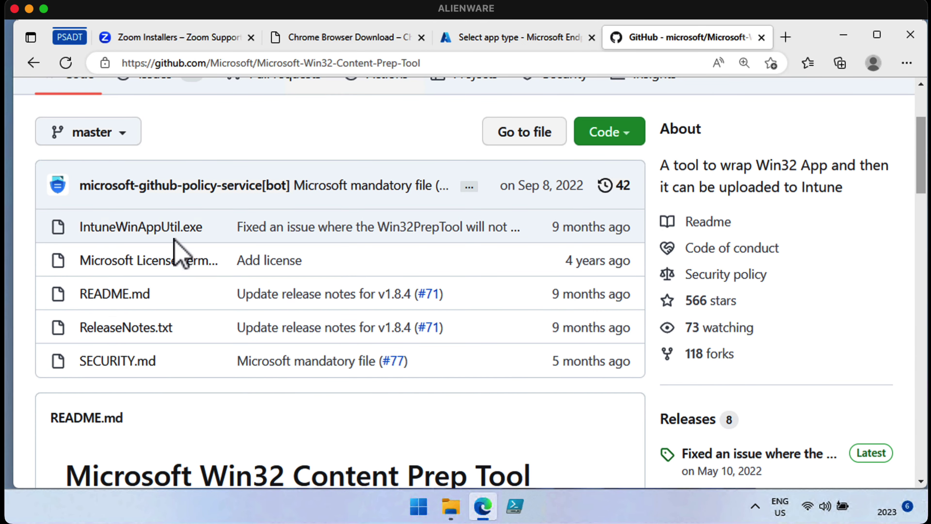
left_click(176, 231)
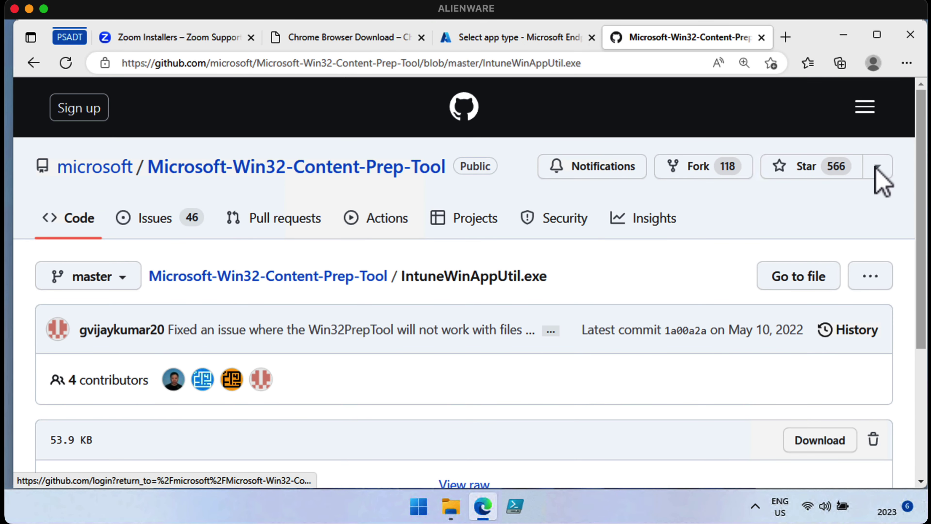
left_click_drag(919, 147, 921, 239)
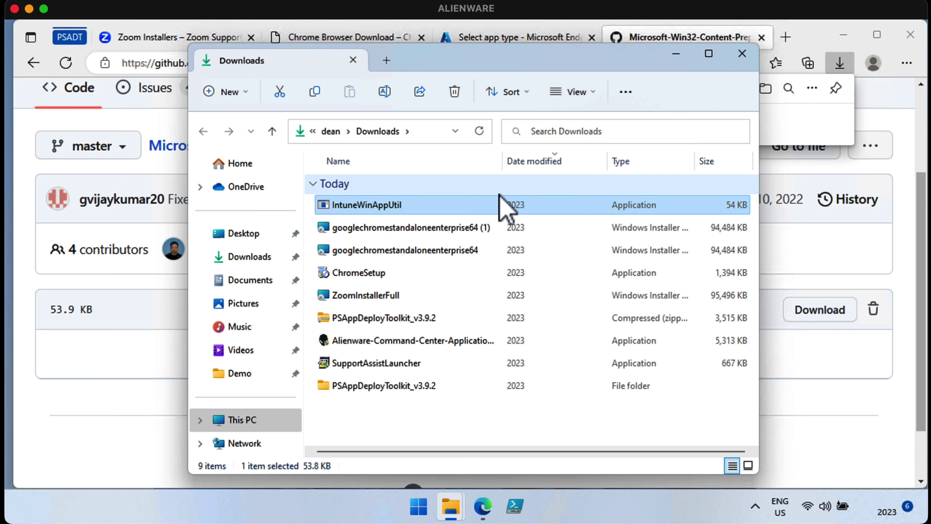
Copy the IntuneWinAppUtil tool and create an IntuneWinAppUtil folder in Demo
right_click(385, 206)
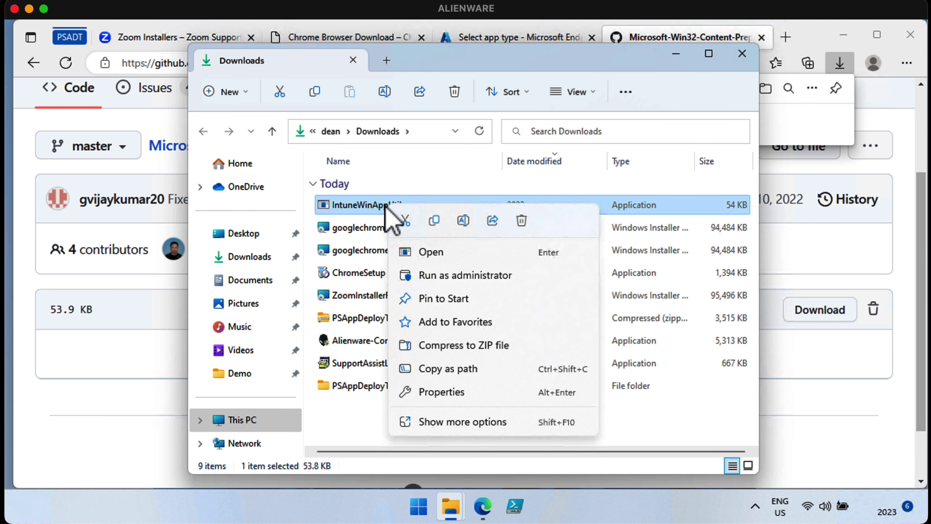
key("Escape")
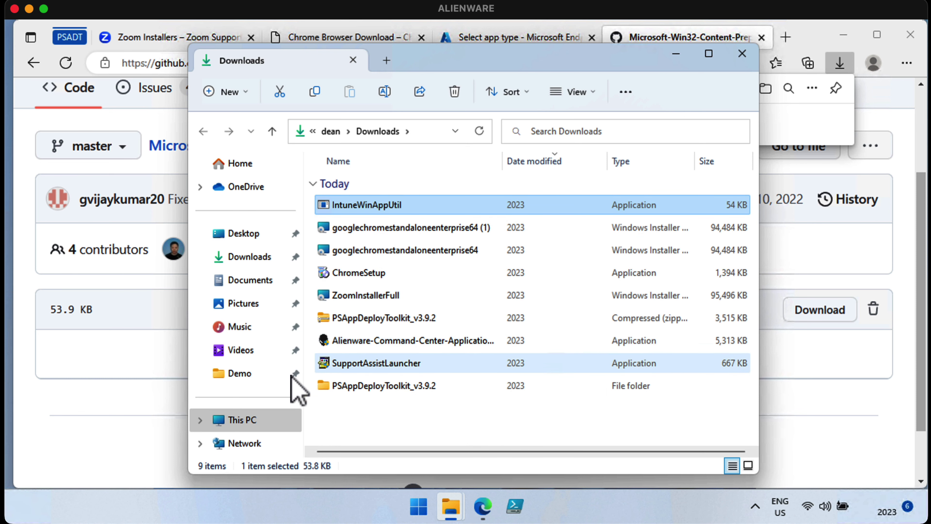
left_click(240, 373)
right_click(376, 273)
mouse_move(453, 150)
left_click(602, 162)
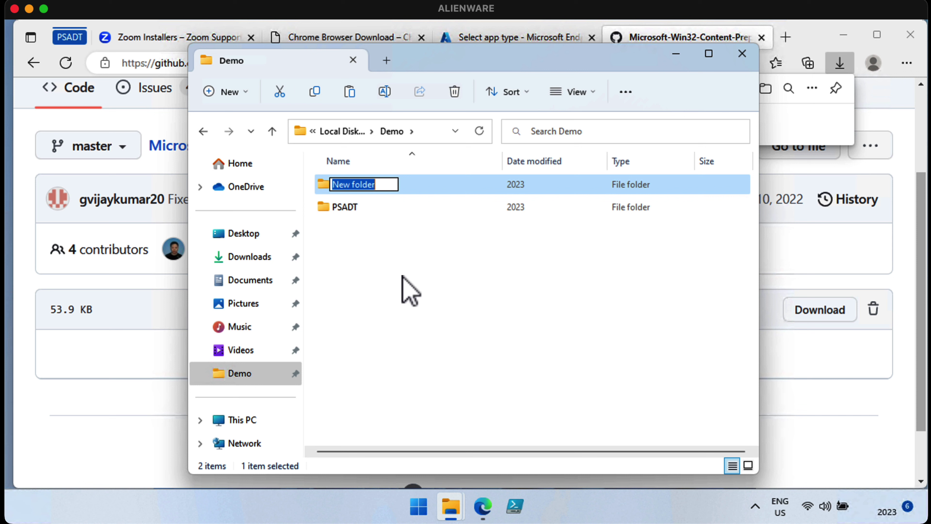
type("IntuneWinAp")
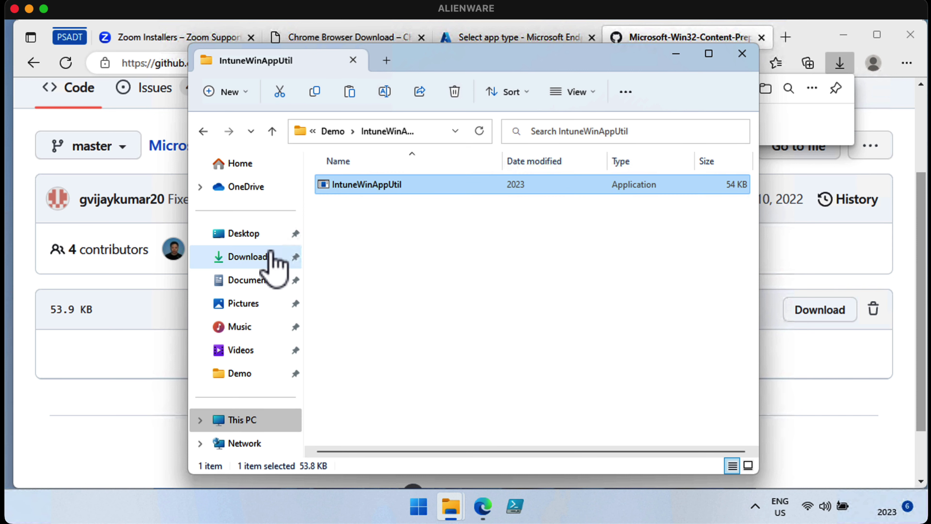
Copy the ZoomInstallerFull installer from the Downloads folder
left_click(270, 261)
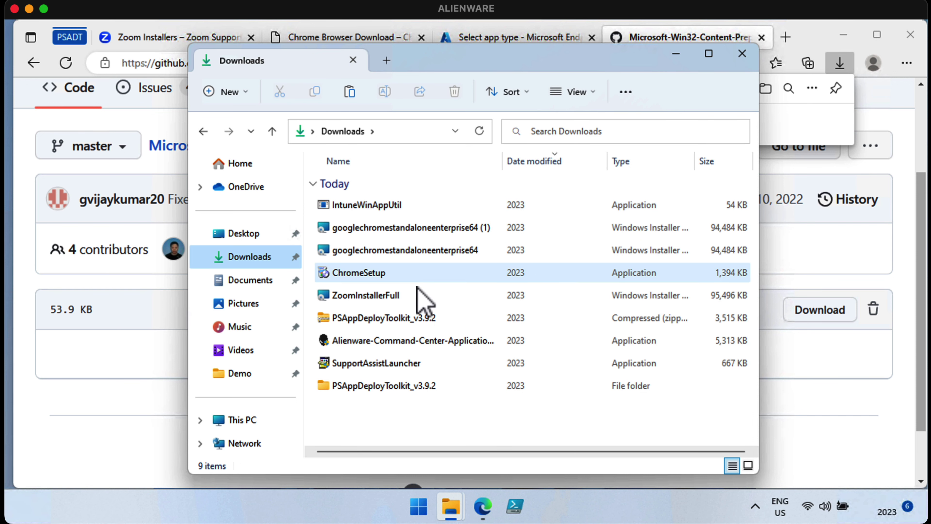
left_click(401, 297)
right_click(401, 297)
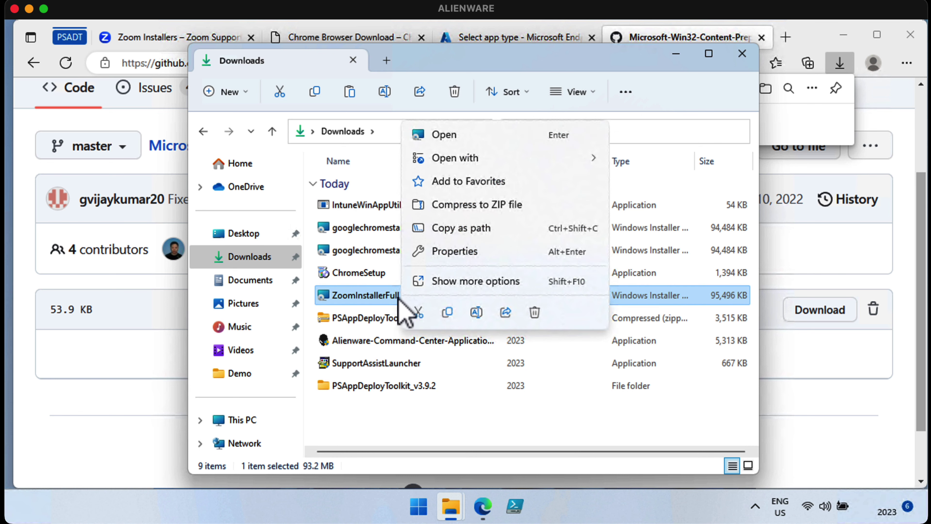
left_click(505, 226)
right_click(398, 293)
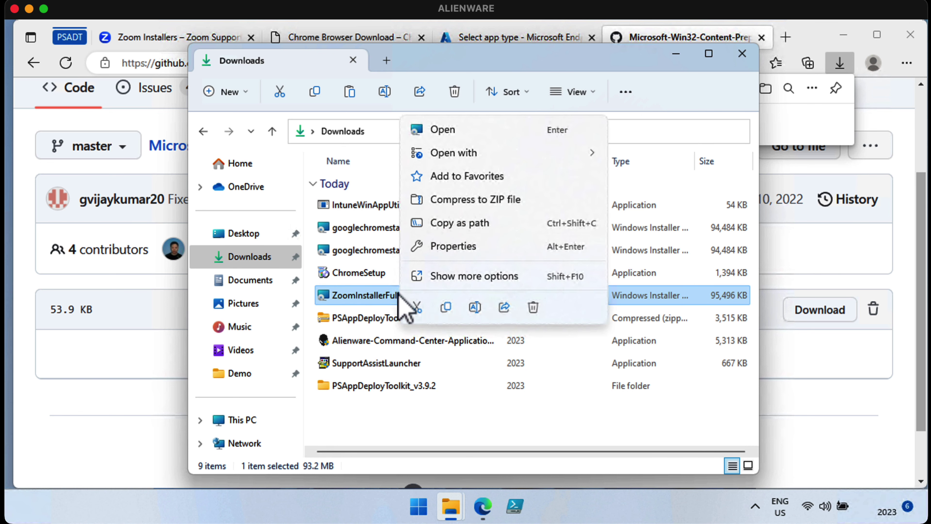
left_click(446, 308)
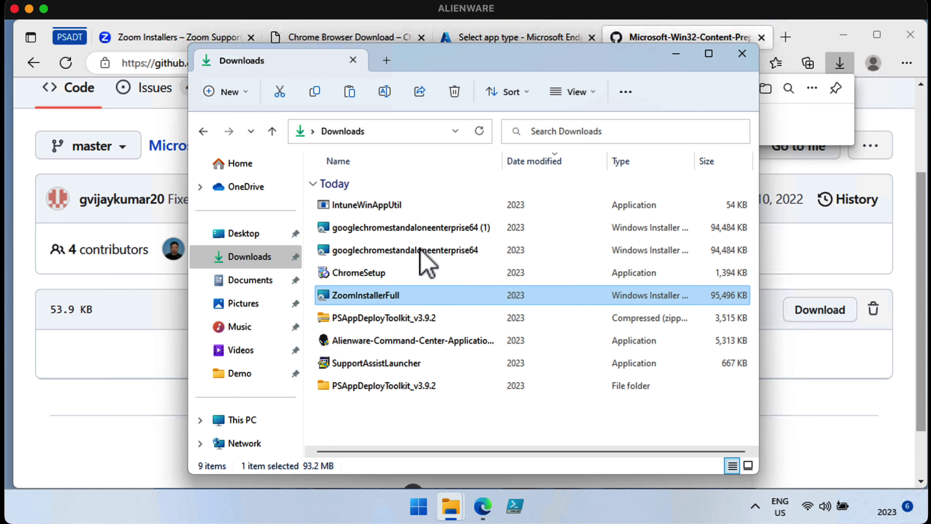
Create a Zoom subfolder in Demo\IntuneWinAppUtil and paste ZoomInstallerFull into it
left_click(246, 374)
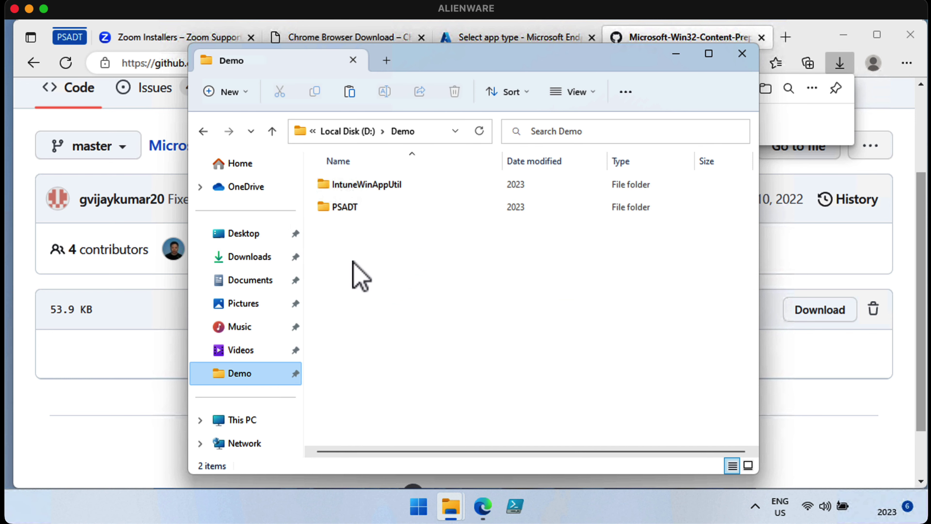
double_click(383, 186)
right_click(385, 244)
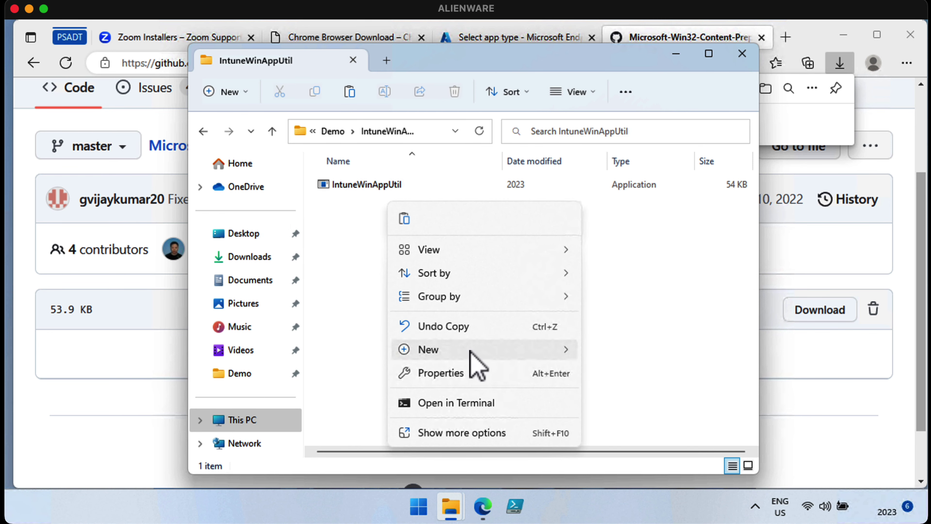
mouse_move(472, 351)
left_click(644, 350)
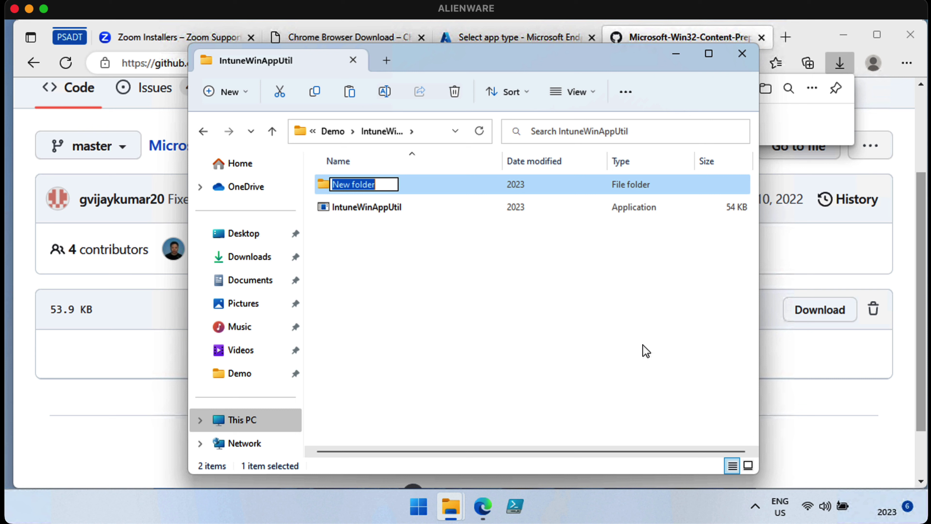
type("A")
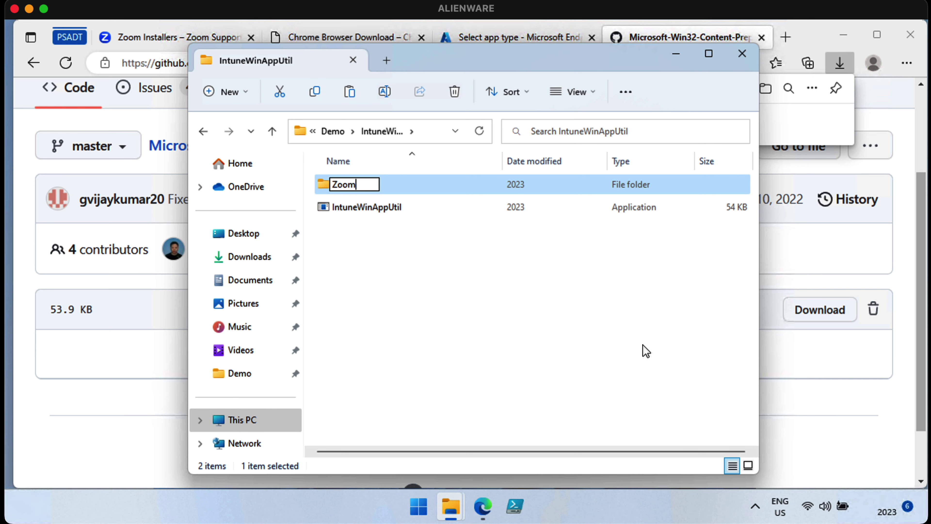
key("Return")
key("Return")
right_click(433, 283)
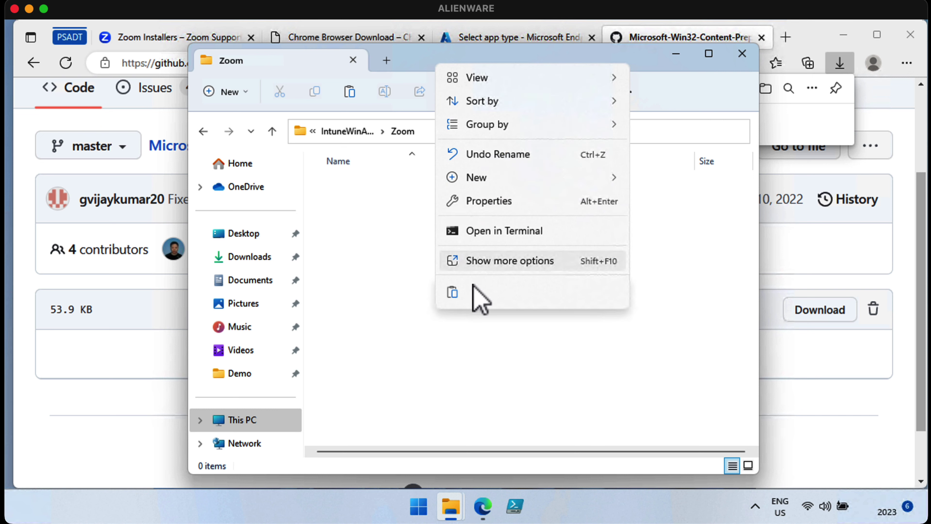
left_click(453, 292)
Back in the IntuneWinAppUtil folder, select the IntuneWinAppUtil tool and bring up its actions
left_click(361, 131)
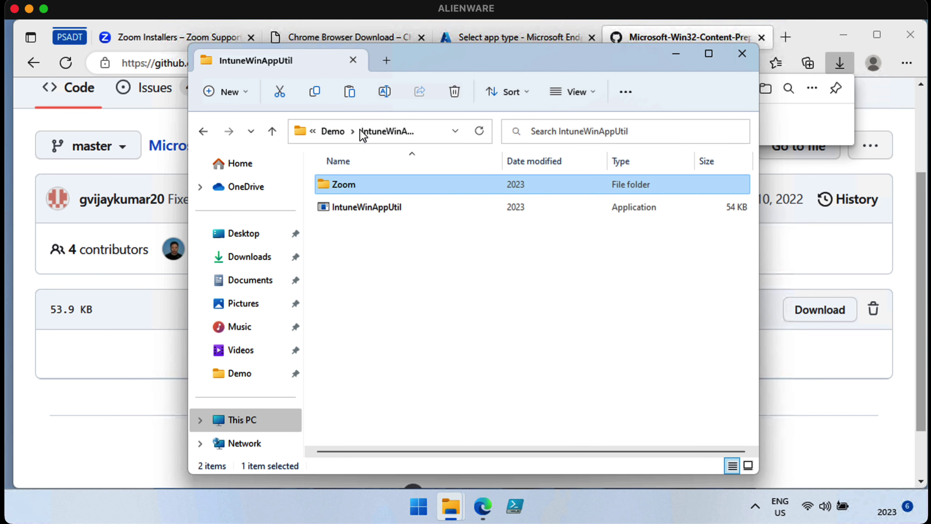
left_click(389, 257)
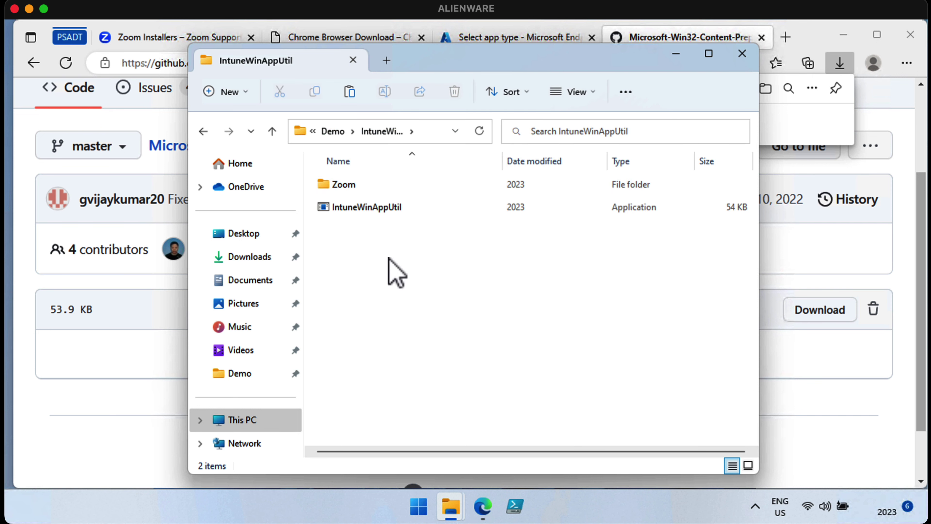
left_click(391, 204)
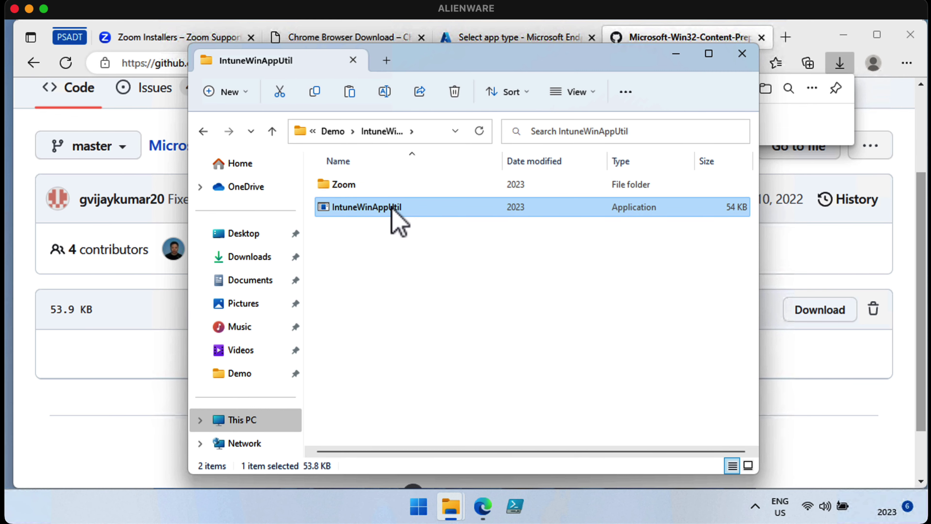
right_click(393, 208)
Run IntuneWinAppUtil as administrator with Downloads as source and zoominstallerfull.msi as setup file
left_click(473, 277)
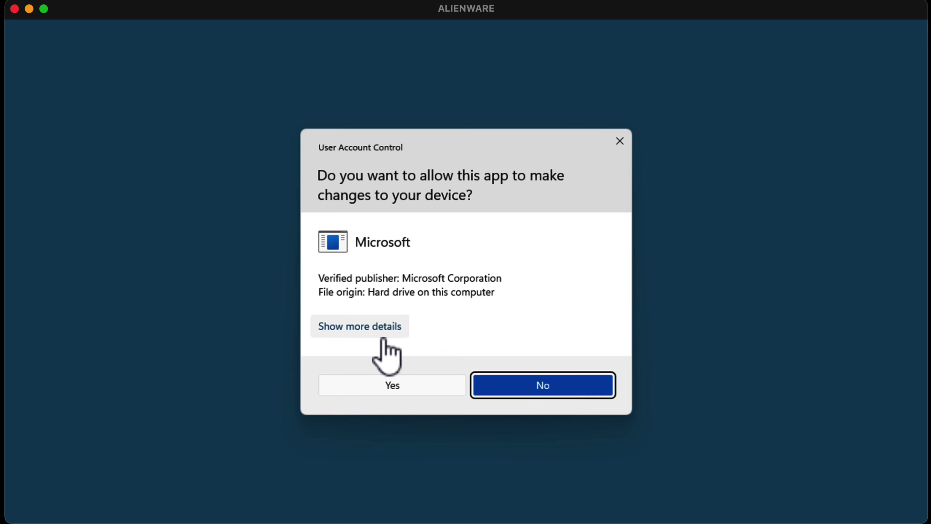
left_click(387, 384)
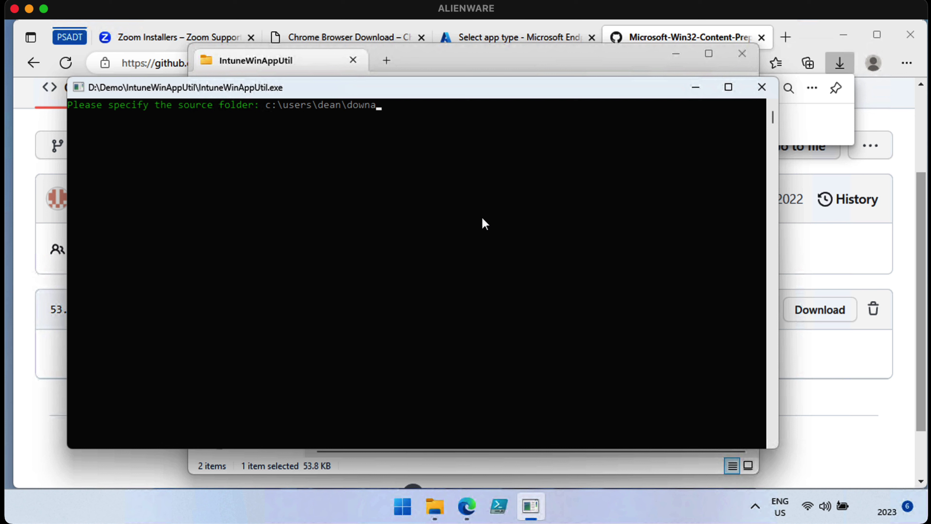
key("BackSpace")
type("loads")
key("Return")
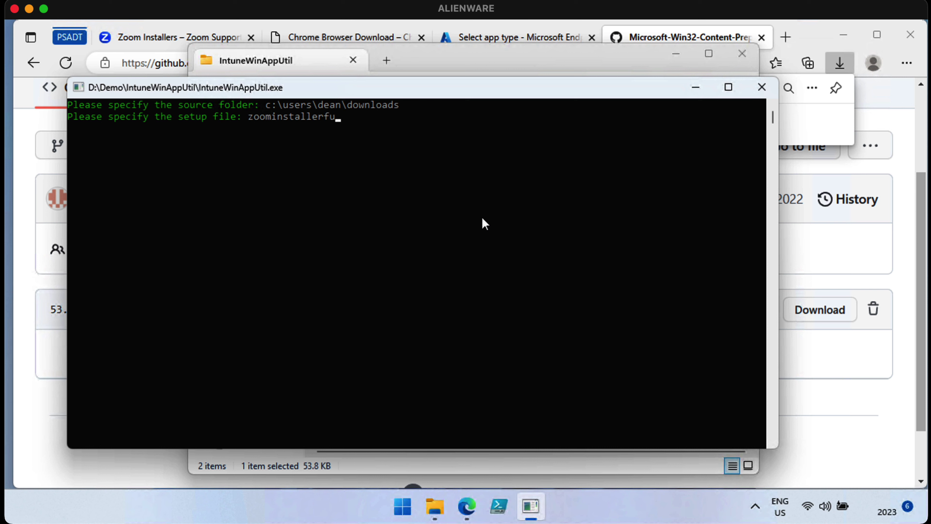
type("zoominstallerfull.si")
key("BackSpace")
key("BackSpace")
type("msi")
key("Return")
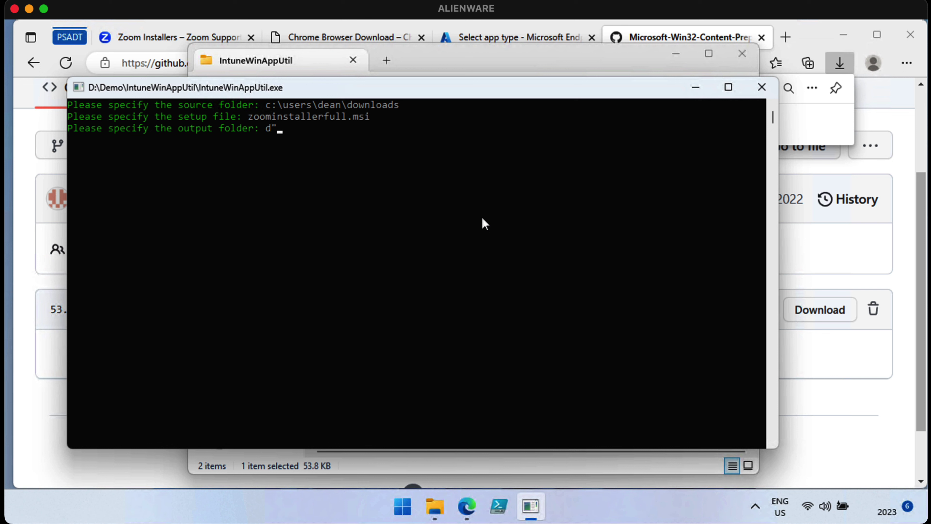
Set output folder d:\demo\demooutput, answer Y to create it and N to a catalog folder
type("d:\\demo\\demooutput")
key("Return")
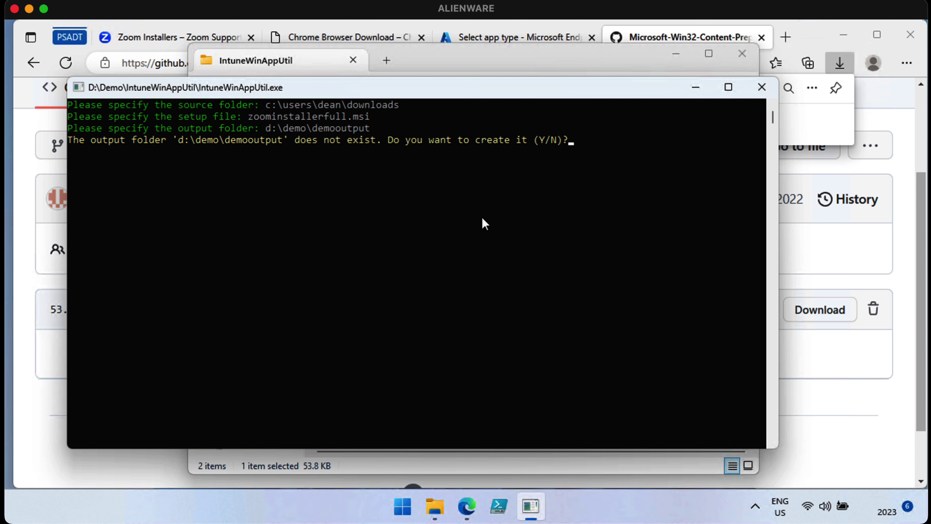
type("y")
key("Return")
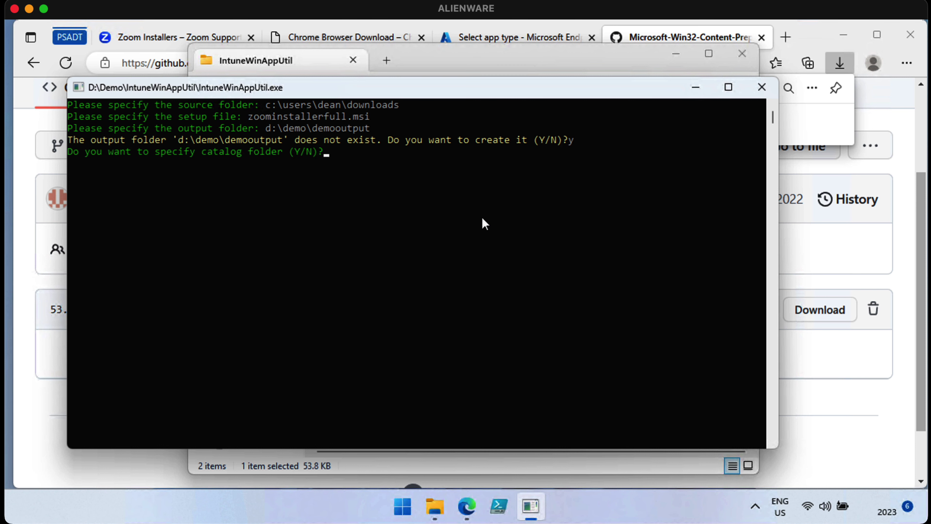
type("n")
key("Return")
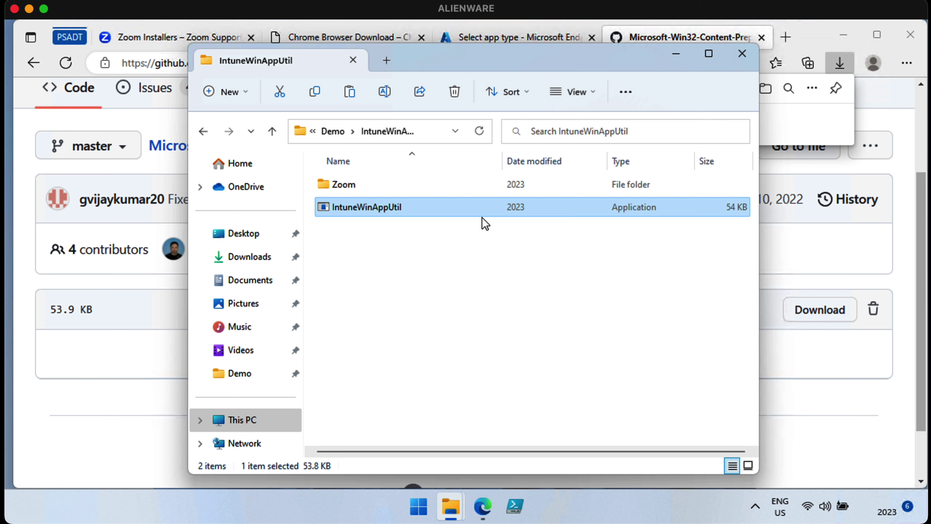
Open Demo\demooutput and select the new .intunewin package to check its size
left_click(344, 132)
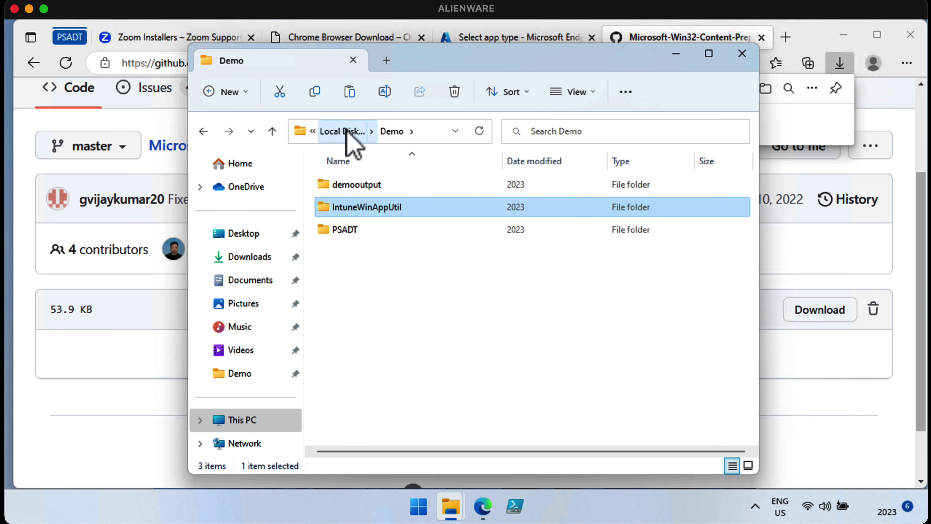
double_click(376, 189)
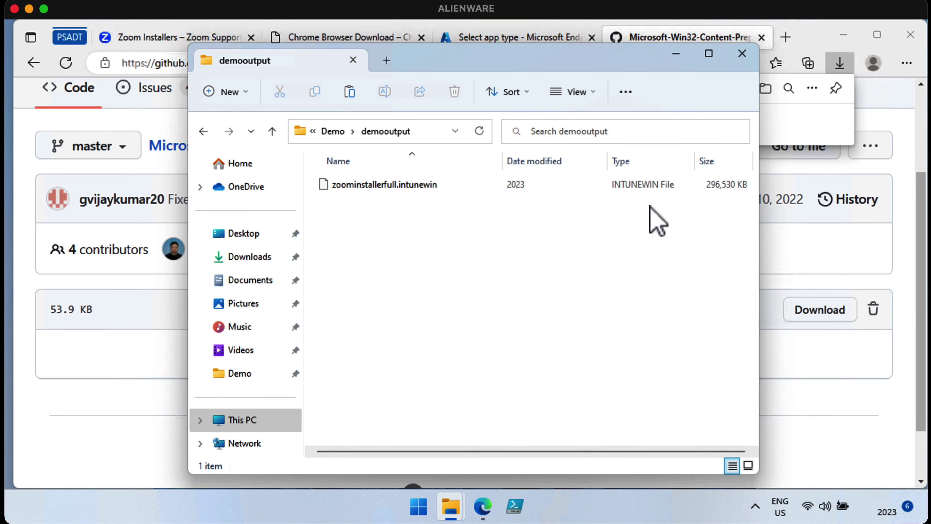
left_click(416, 188)
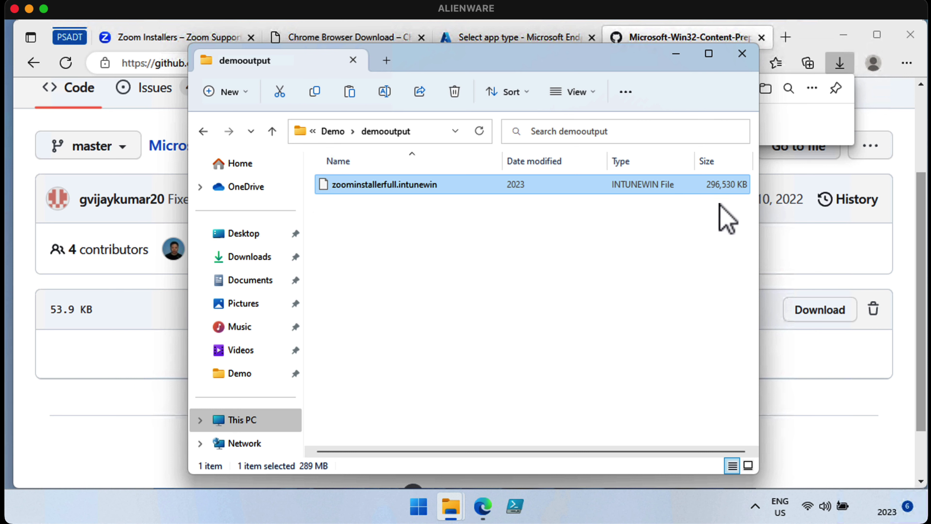
Browse the Zoom folder, then view the combined properties of all items in Downloads
left_click(334, 131)
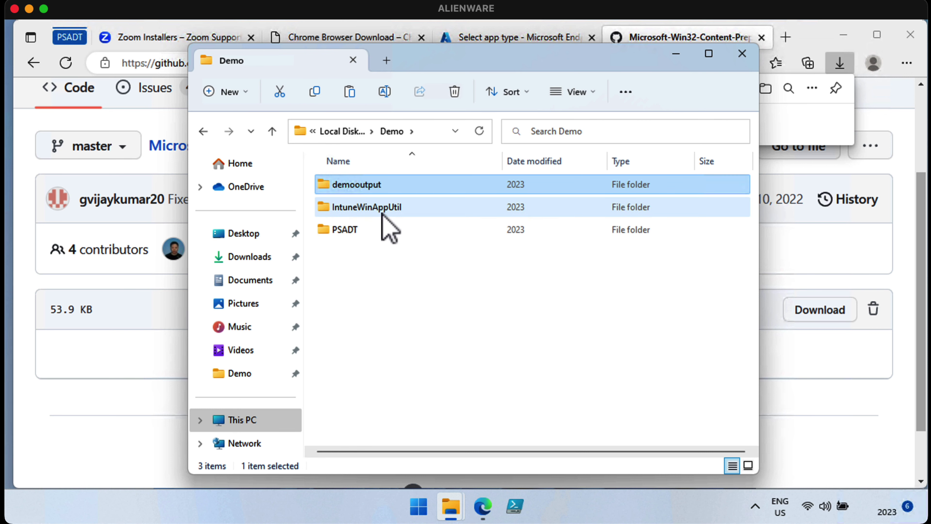
double_click(382, 207)
double_click(373, 185)
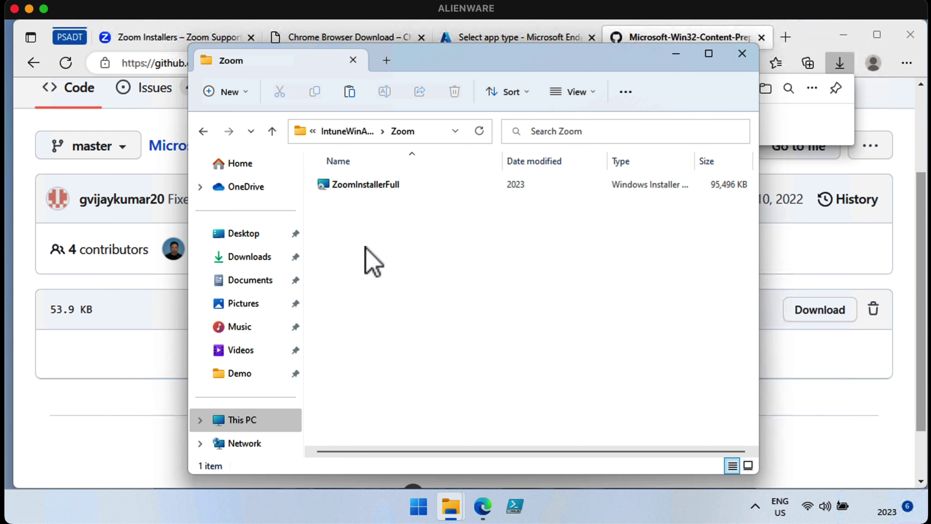
left_click(259, 257)
left_click_drag(561, 416, 317, 183)
right_click(456, 318)
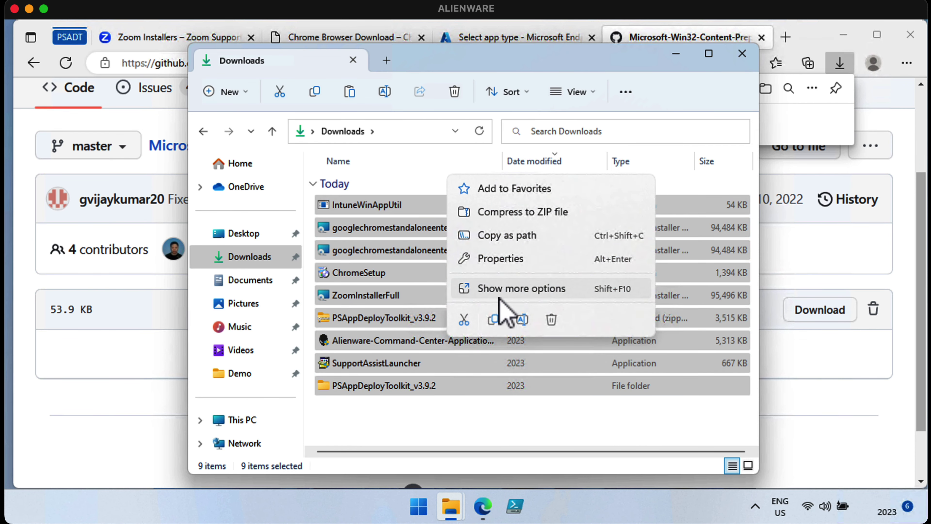
left_click(504, 259)
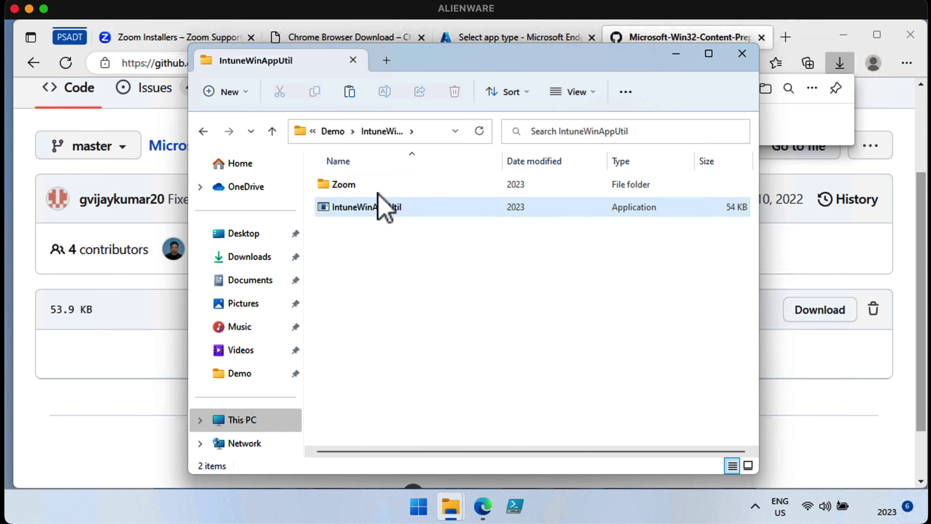
Run IntuneWinAppUtil as administrator from the Demo\IntuneWinAppUtil folder
left_click(399, 207)
right_click(403, 209)
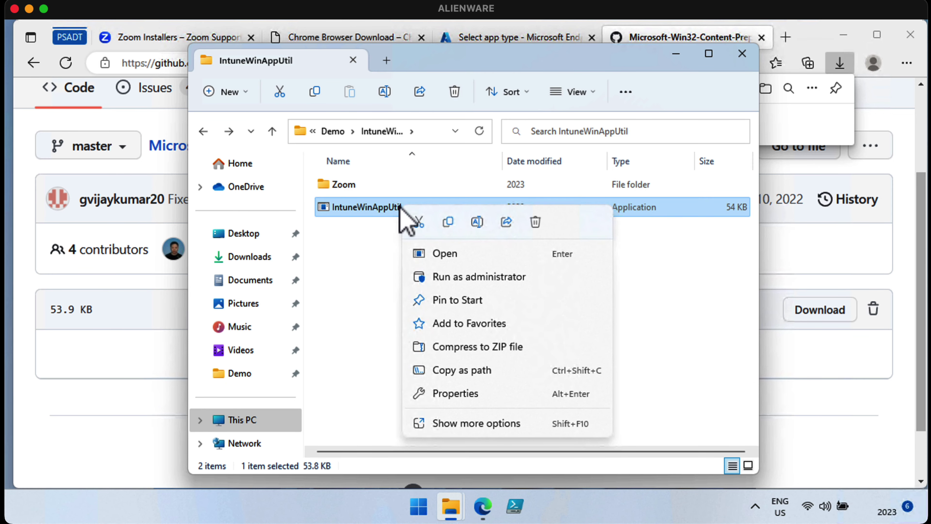
left_click(476, 275)
Give source folder D:\Demo\IntuneWinAppUtil\Zoom and setup file zoominstallerfull.msi
left_click(434, 384)
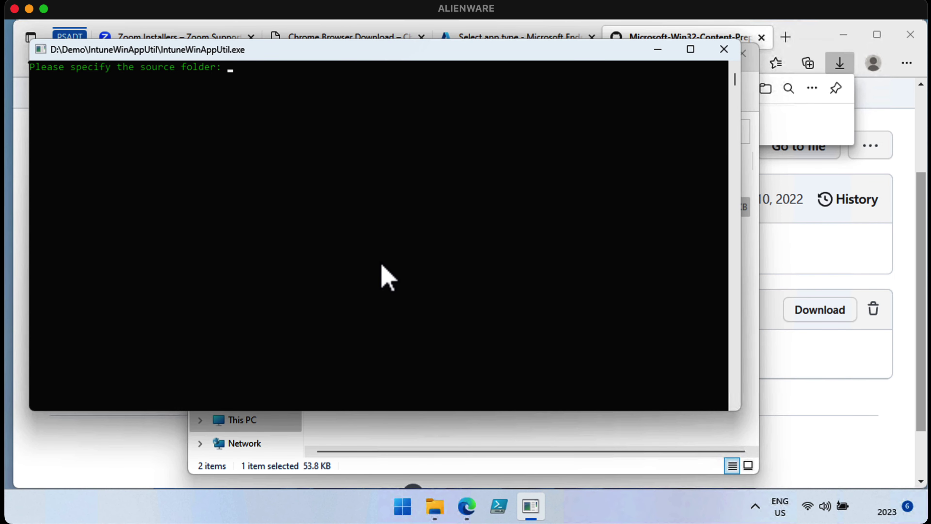
type("D:\\Demo\\IntuneWinAppUtil\\Zoom")
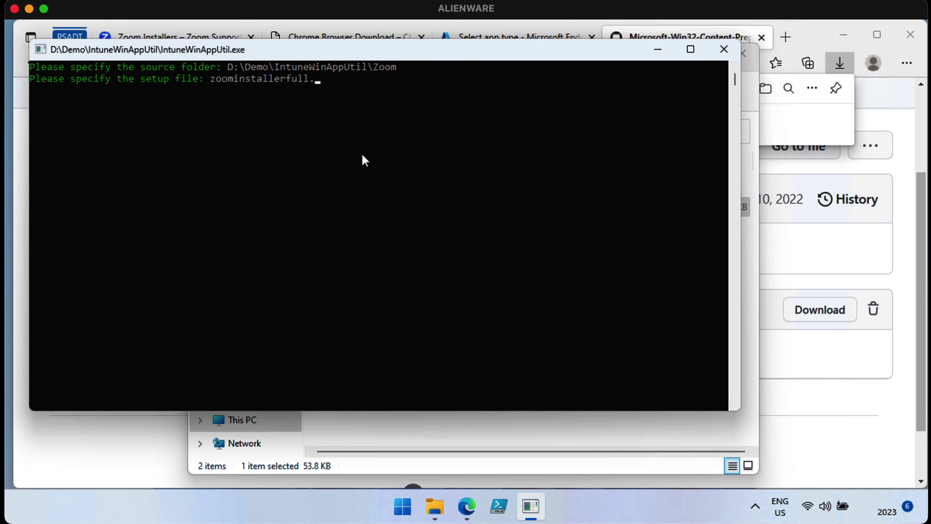
type("msi")
key("Return")
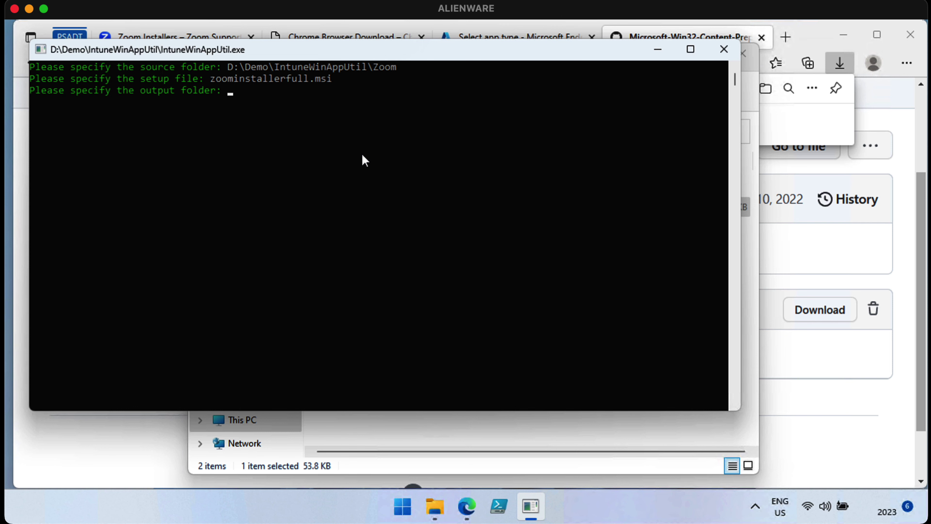
Set output folder ...\ZoomOutput, confirm creating it and decline a catalog folder
type("D:\\Demo\\IntuneWinAppUtil\\Zoom")
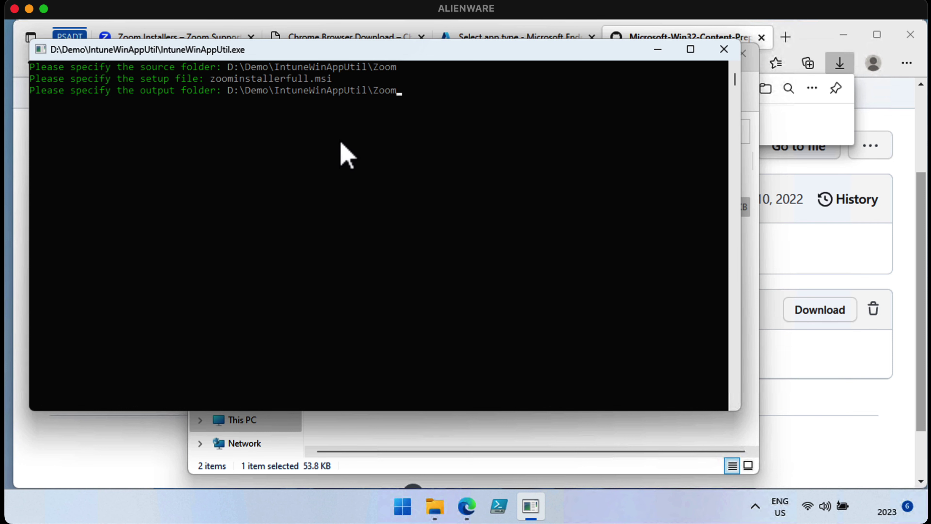
key("BackSpace")
key("BackSpace")
key("BackSpace")
key("BackSpace")
type("ZoomOutput")
key("Return")
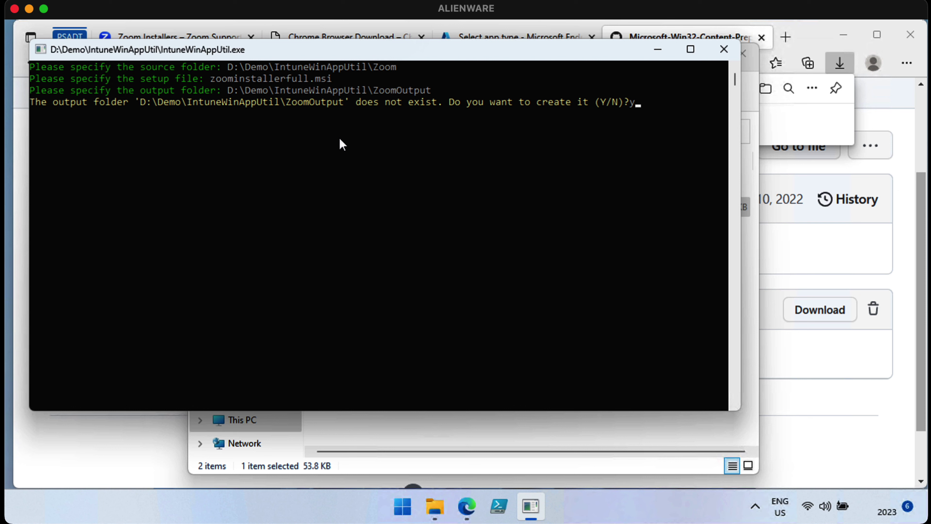
key("Return")
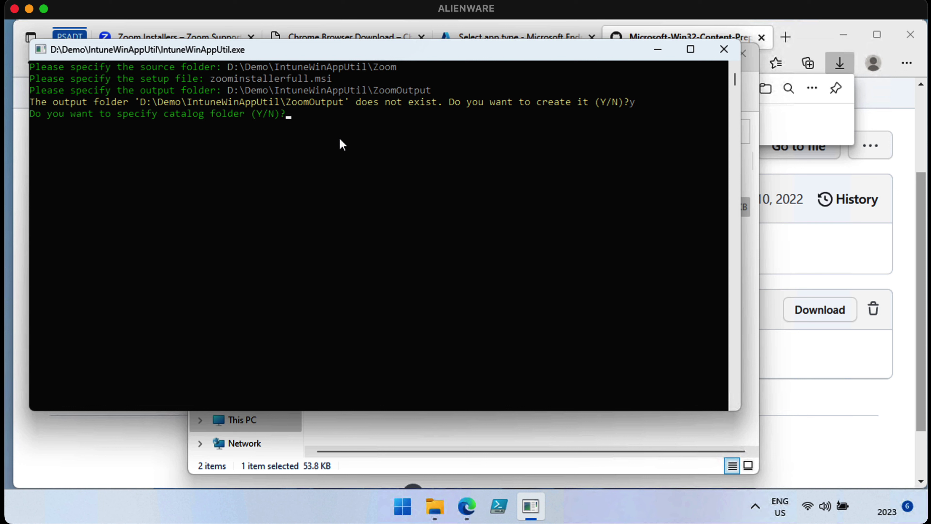
type("n")
key("Return")
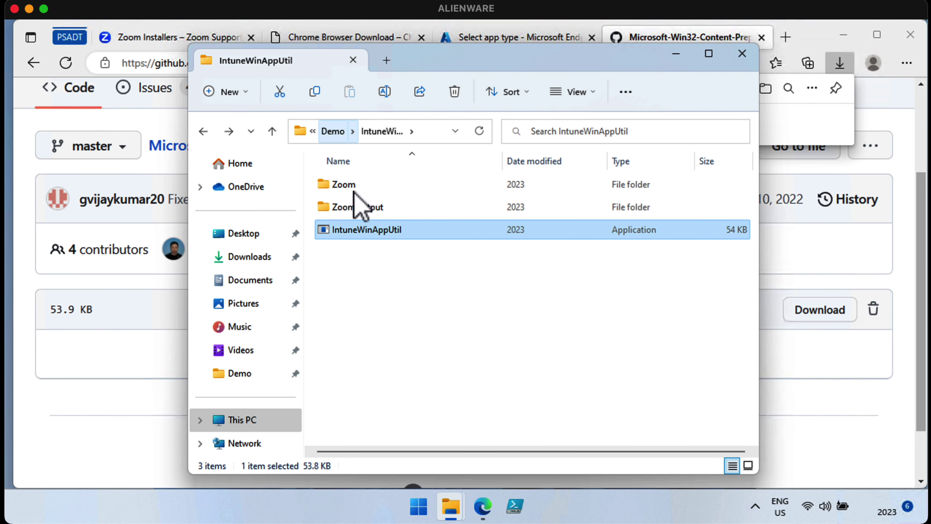
Open ZoomOutput to see zoominstallerfull.intunewin (94,305 KB)
double_click(356, 206)
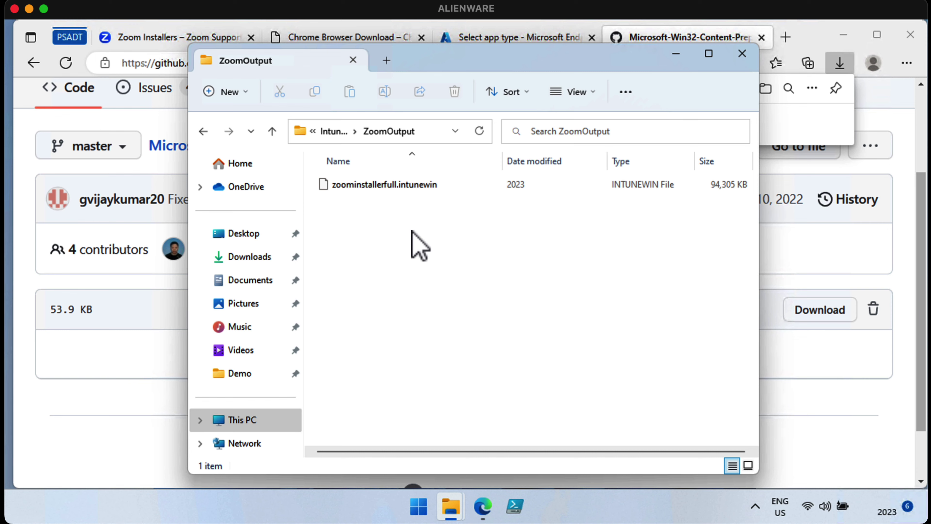
Back in Intune's Create app pane, confirm the Win32 type and browse for the app package file
left_click(518, 38)
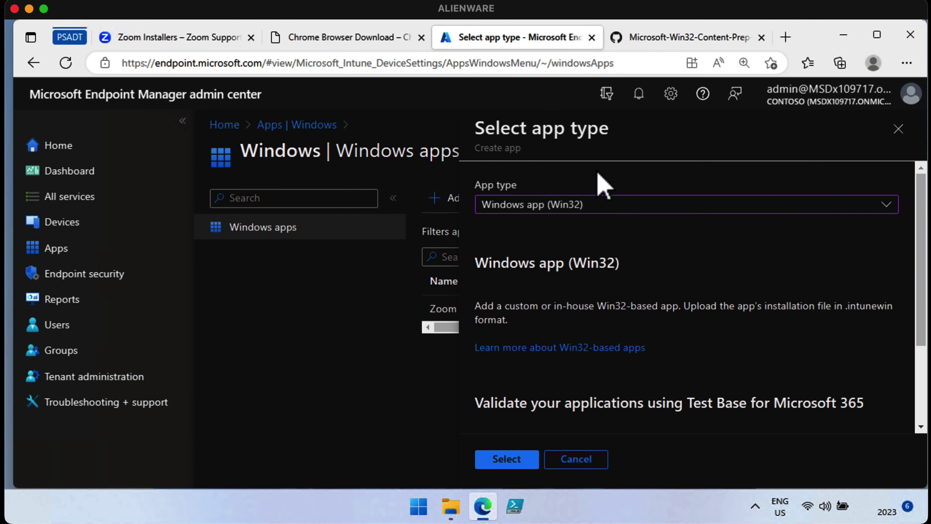
left_click(506, 459)
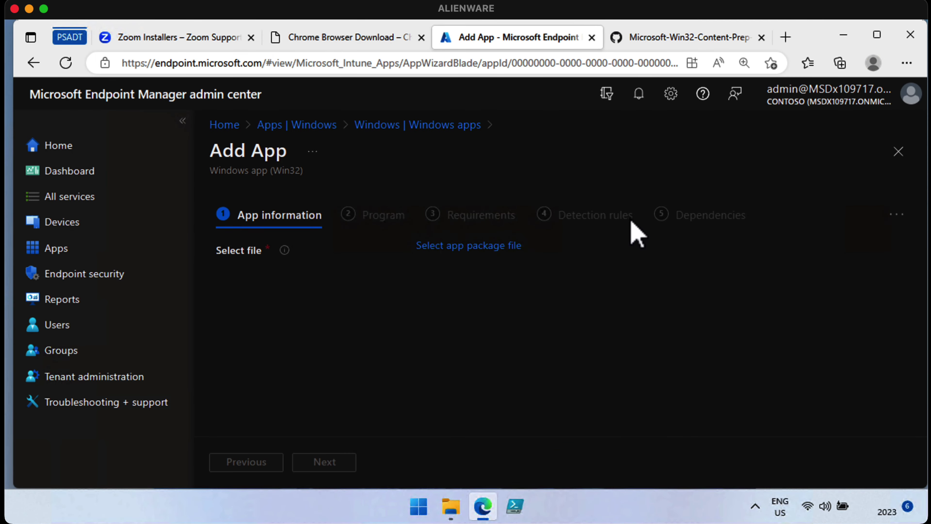
left_click(471, 246)
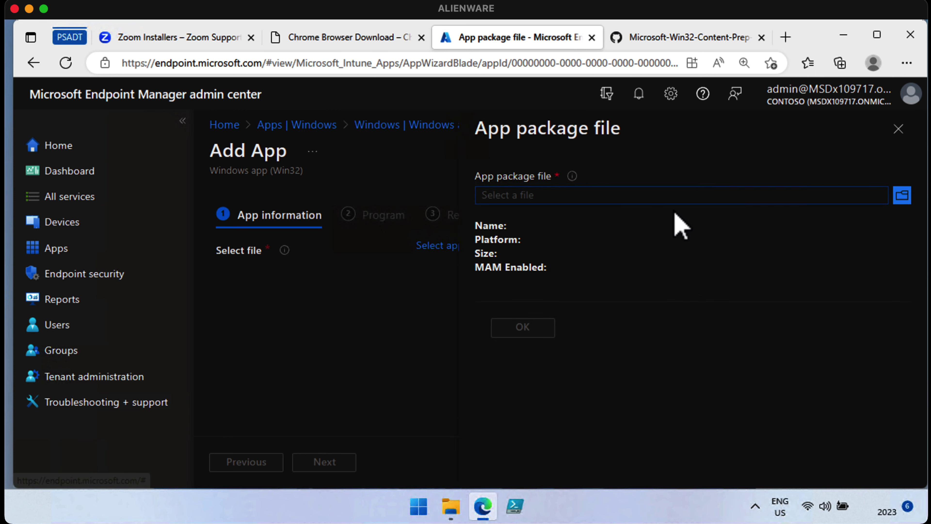
left_click(902, 196)
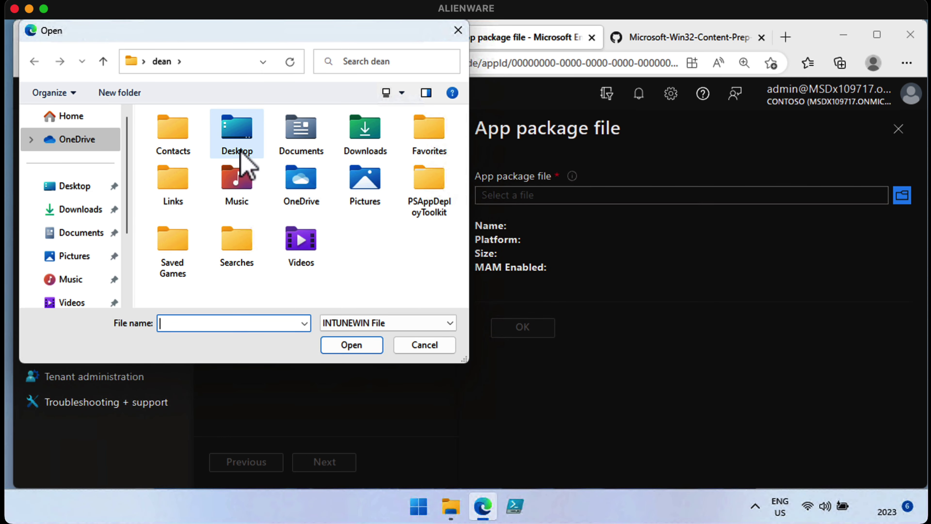
Select zoominstallerfull.intunewin from Demo\IntuneWinAppUtil\ZoomOutput as the app package
scroll(58, 279, "down", 3)
left_click(73, 235)
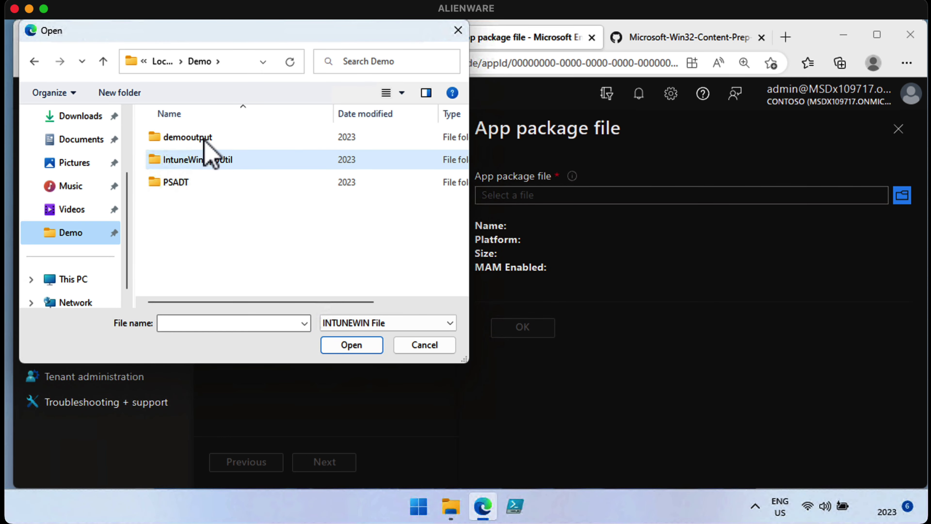
double_click(198, 137)
left_click(163, 61)
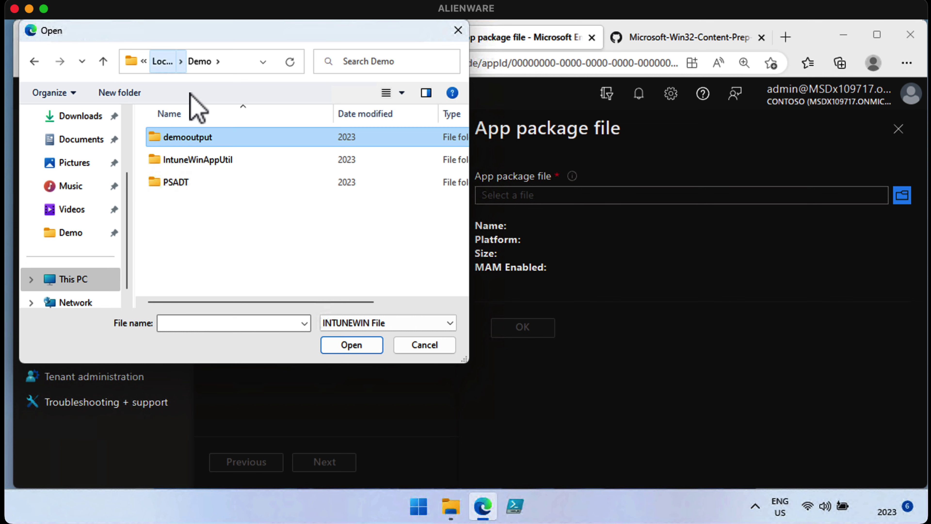
double_click(216, 160)
double_click(216, 160)
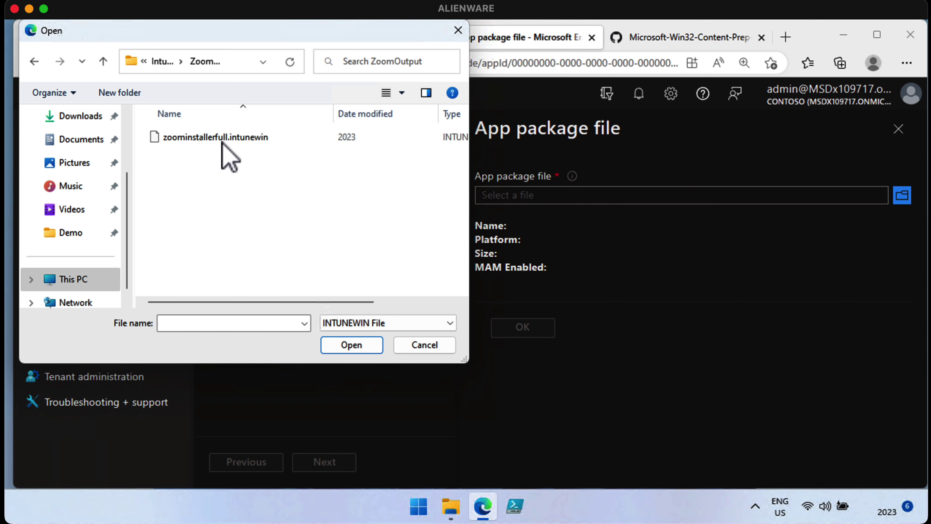
left_click(223, 138)
left_click(369, 345)
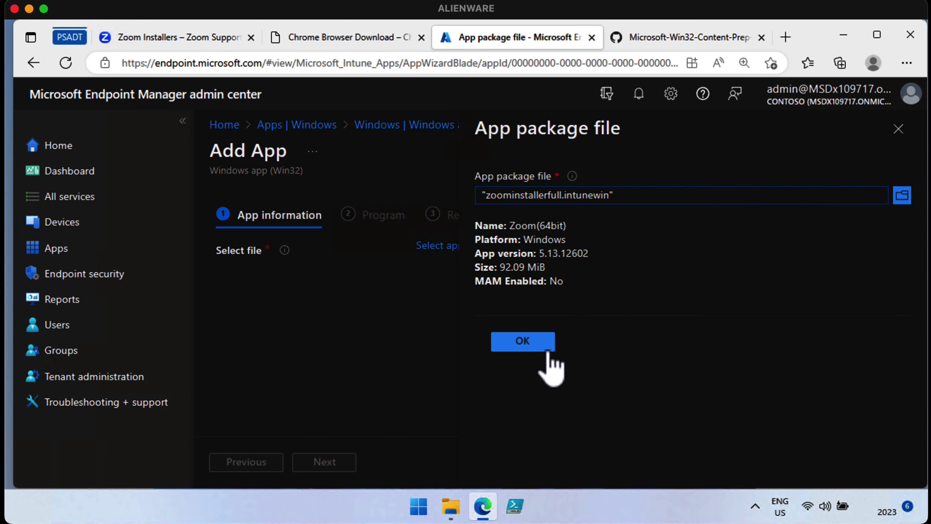
left_click(534, 347)
Enter publisher Zoom and change the app name to Zoom (64bit)
scroll(696, 403, "down", 3)
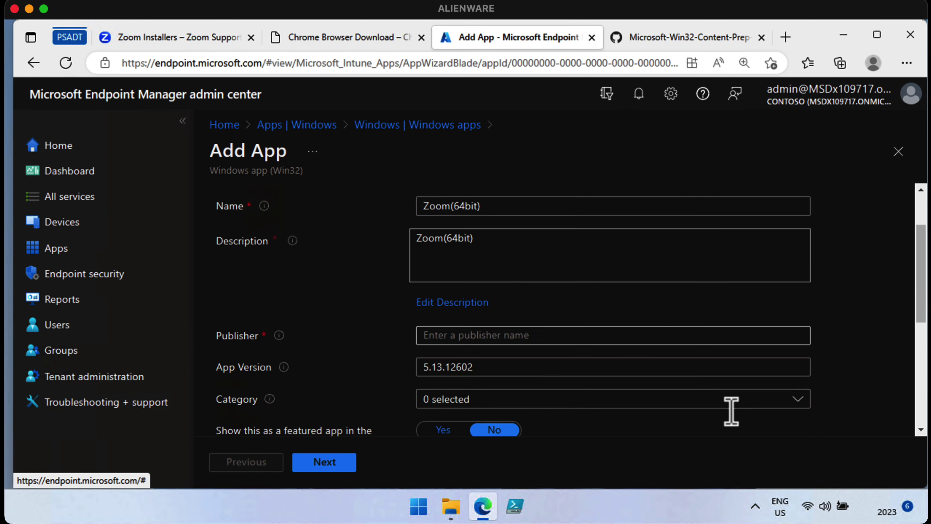
left_click(534, 306)
type("Zoom")
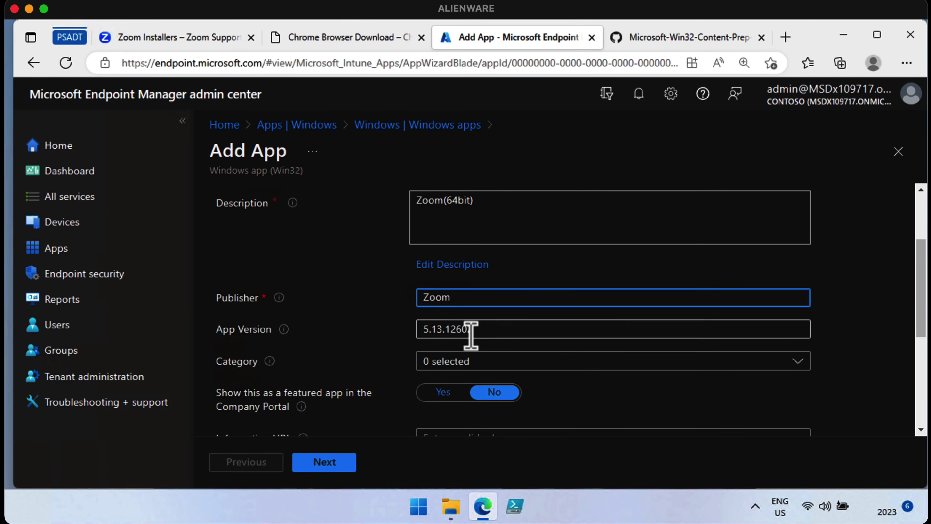
left_click_drag(505, 336, 403, 346)
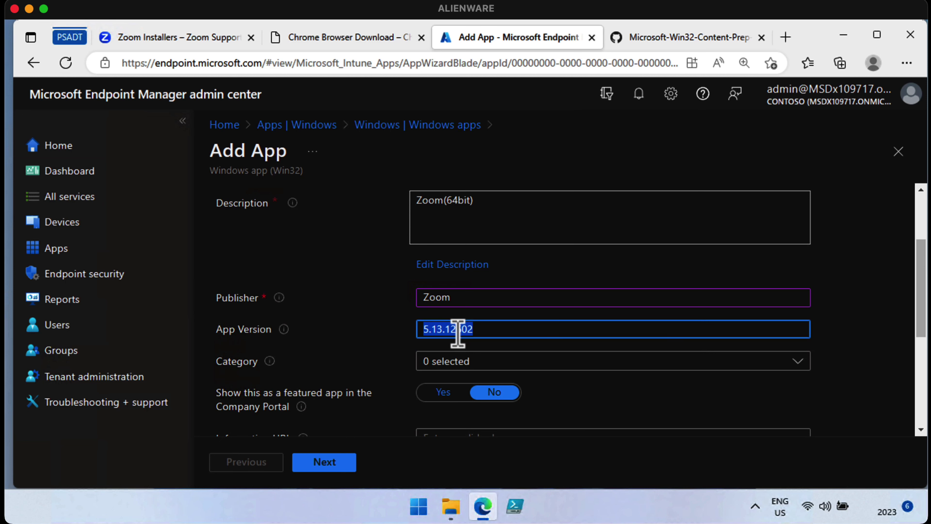
left_click(802, 282)
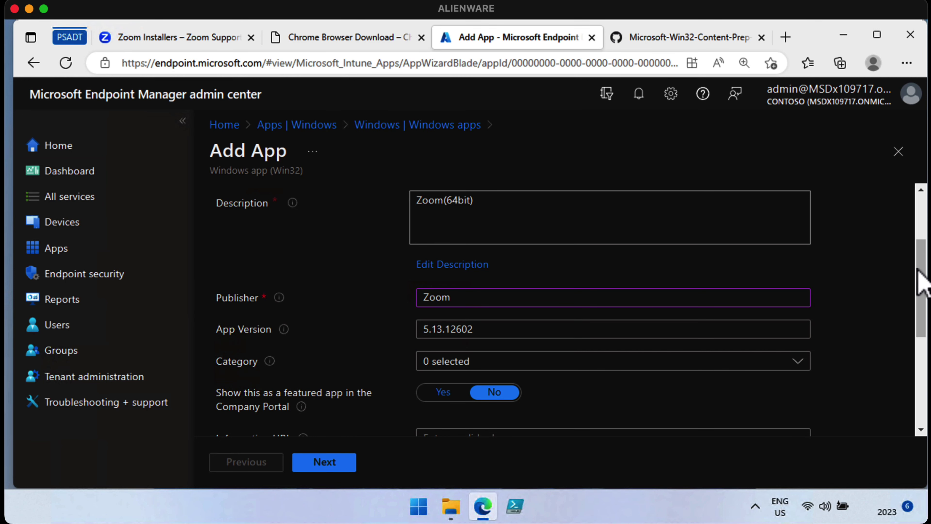
left_click_drag(921, 283, 921, 205)
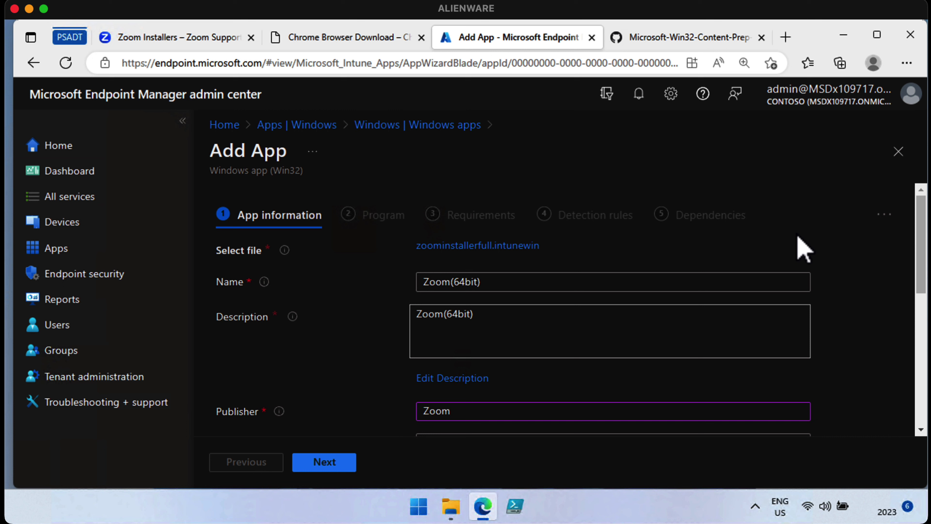
left_click(452, 282)
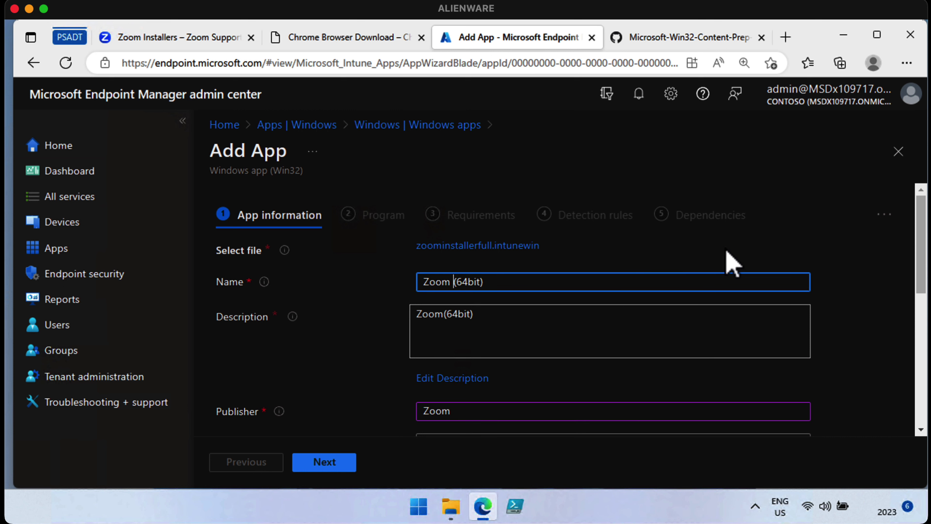
Change the description to Zoom (64bit) and continue to the Program settings
left_click_drag(920, 256, 921, 296)
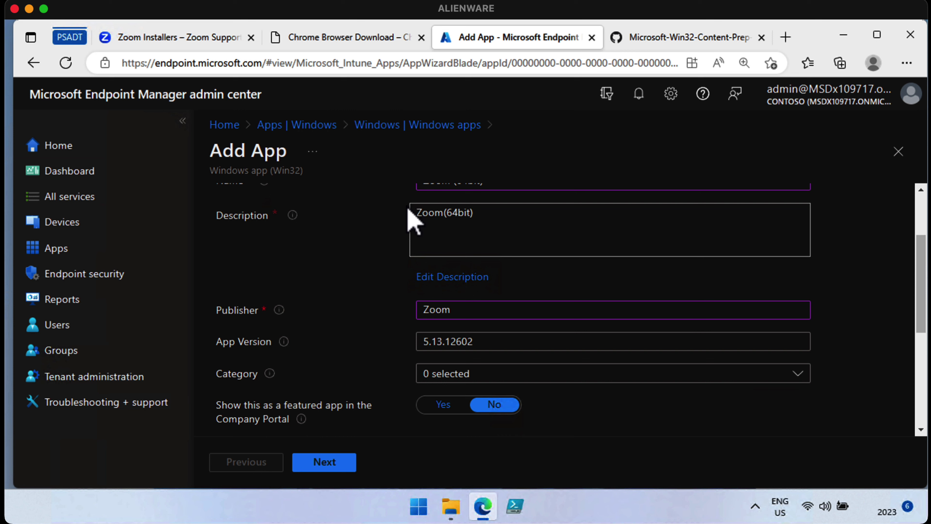
left_click(440, 276)
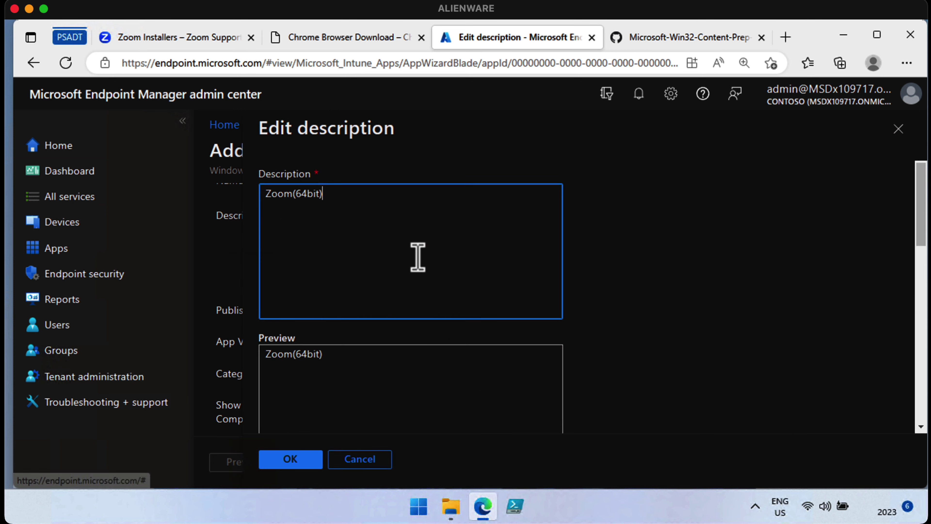
left_click(298, 195)
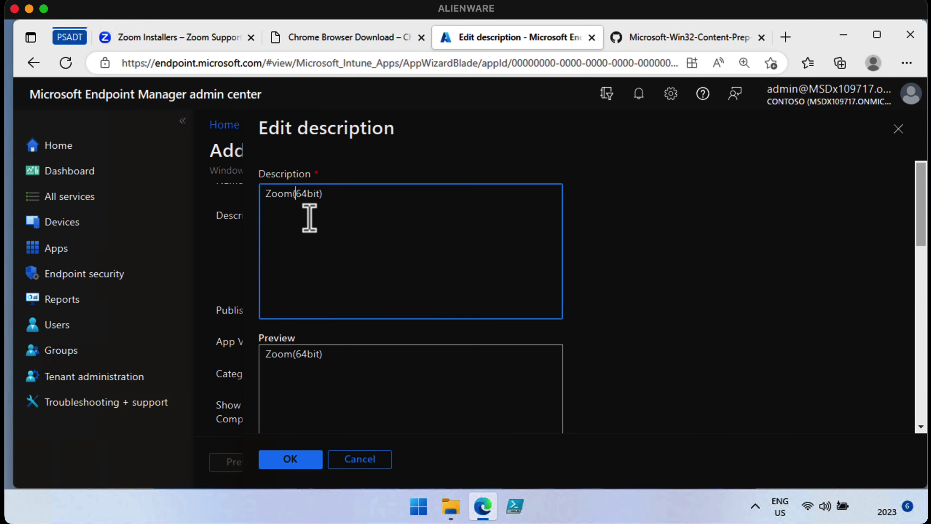
scroll(350, 390, "down", 1)
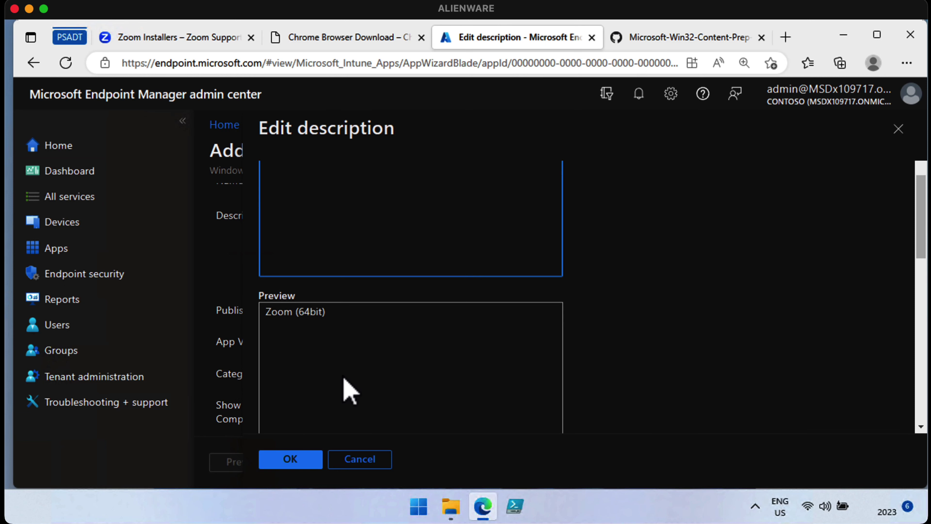
left_click(310, 460)
left_click_drag(921, 277, 924, 390)
left_click(323, 464)
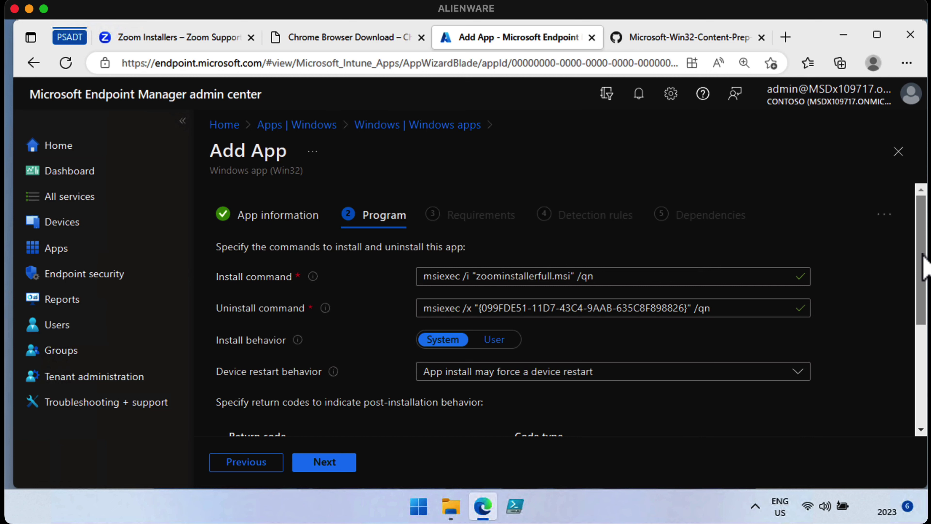
Keep the default install commands and require 64-bit operating system architecture
left_click_drag(923, 266, 920, 369)
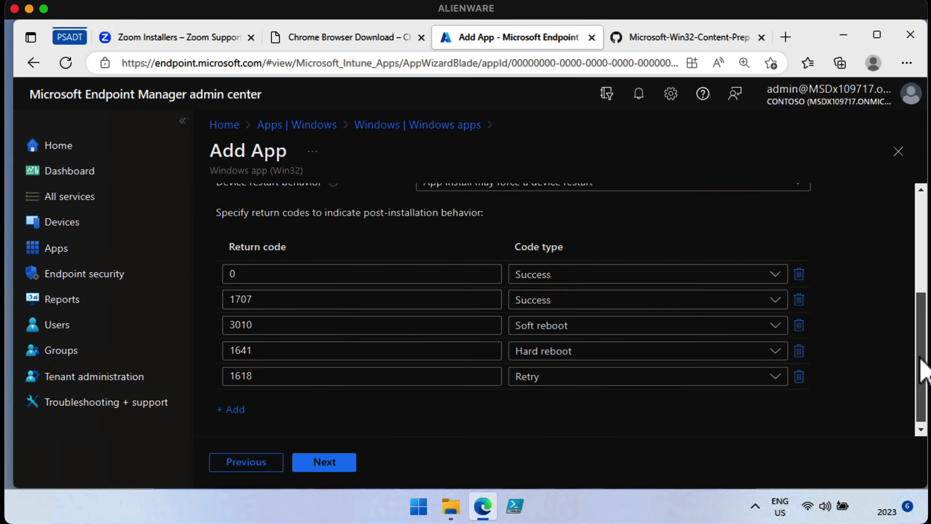
left_click(339, 463)
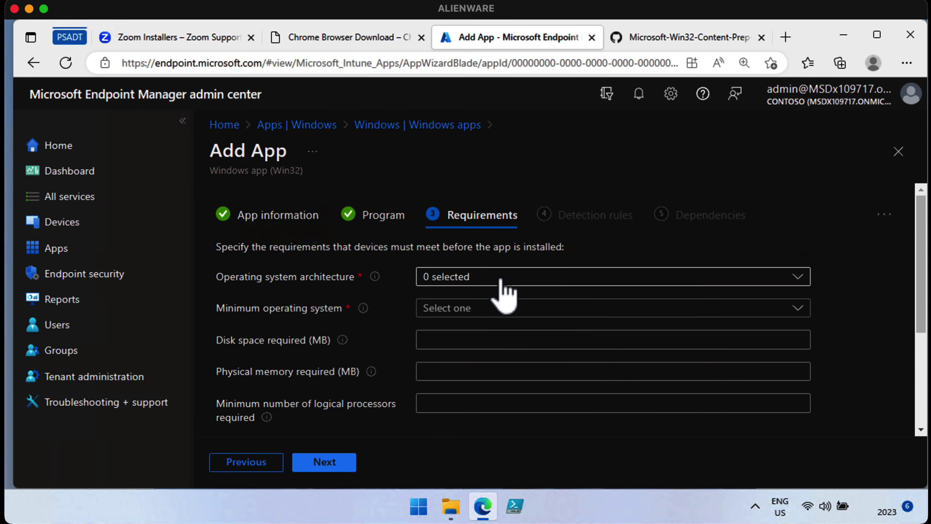
left_click(330, 468)
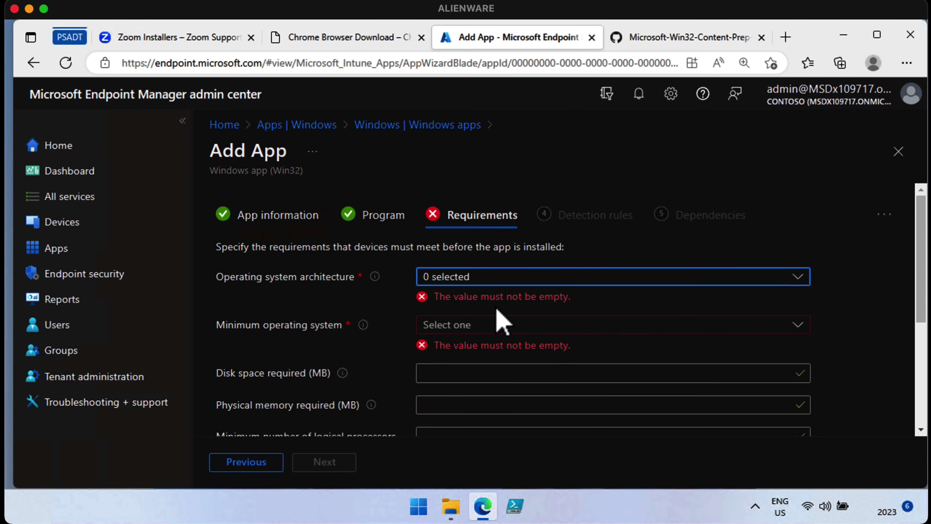
left_click(497, 279)
left_click(430, 323)
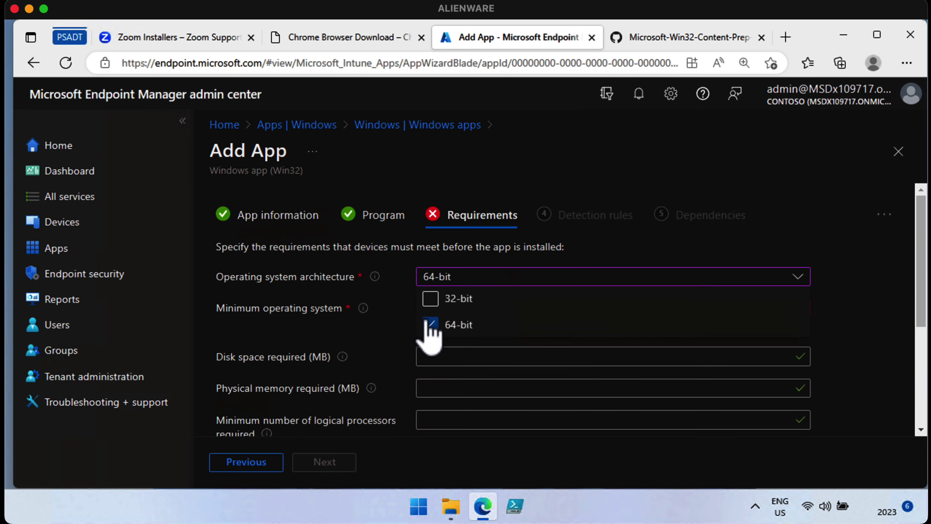
left_click(853, 273)
Set the minimum operating system to Windows 10 1809
left_click(522, 310)
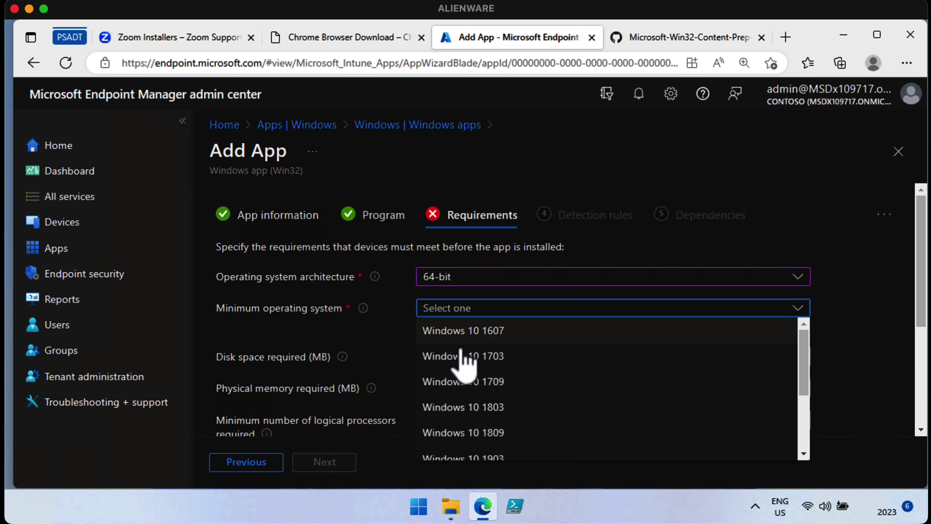
left_click(548, 434)
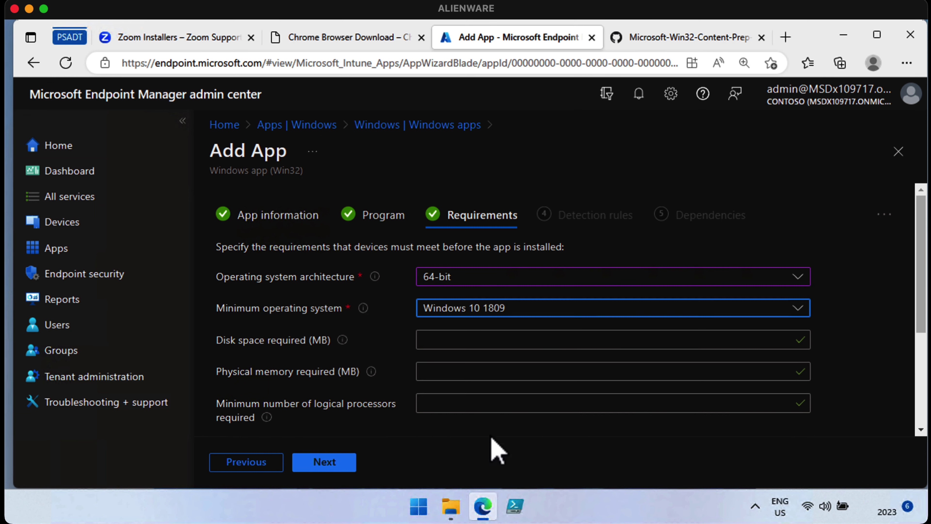
left_click(350, 466)
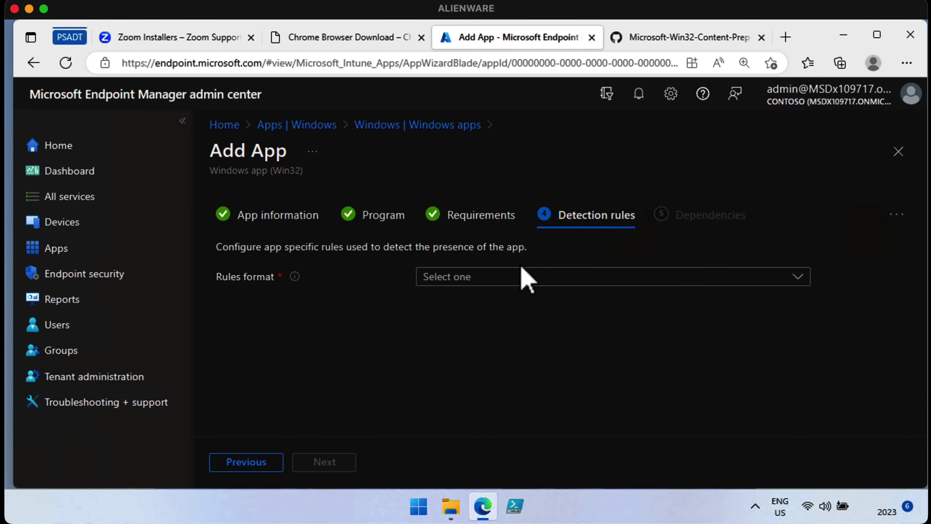
Manually configure an MSI detection rule based on Zoom's product code
left_click(522, 276)
left_click(571, 299)
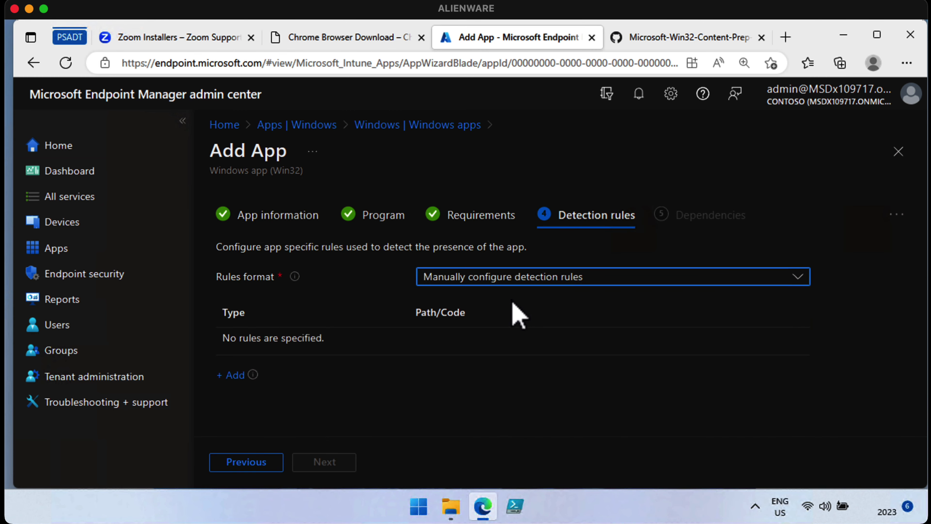
left_click(542, 279)
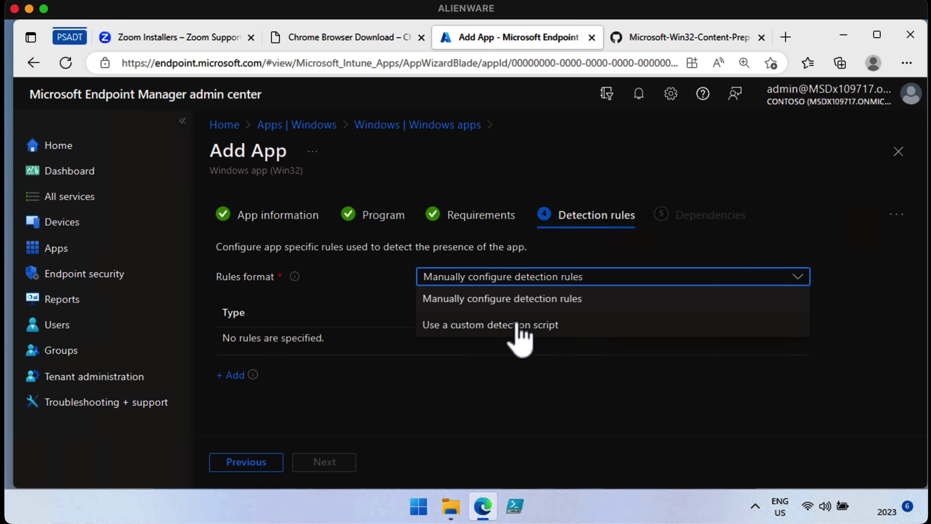
left_click(515, 297)
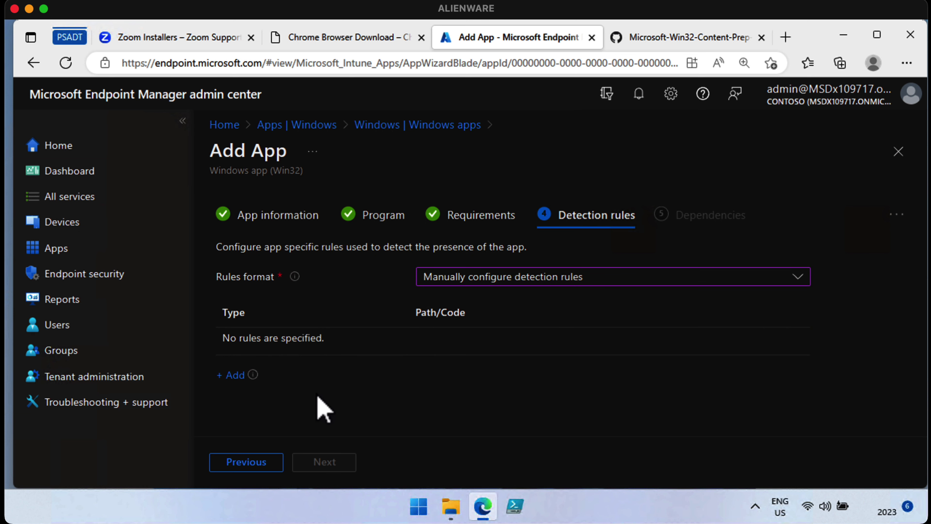
left_click(245, 385)
left_click(725, 217)
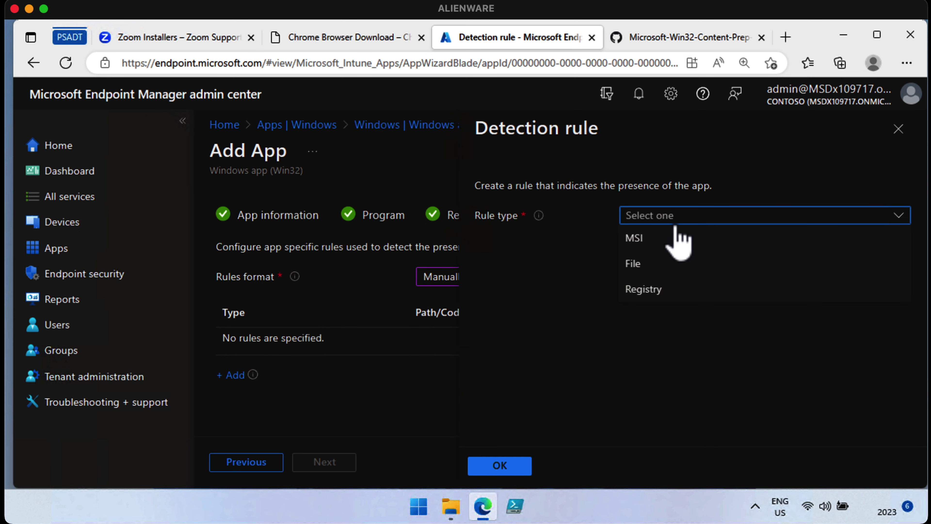
left_click(668, 238)
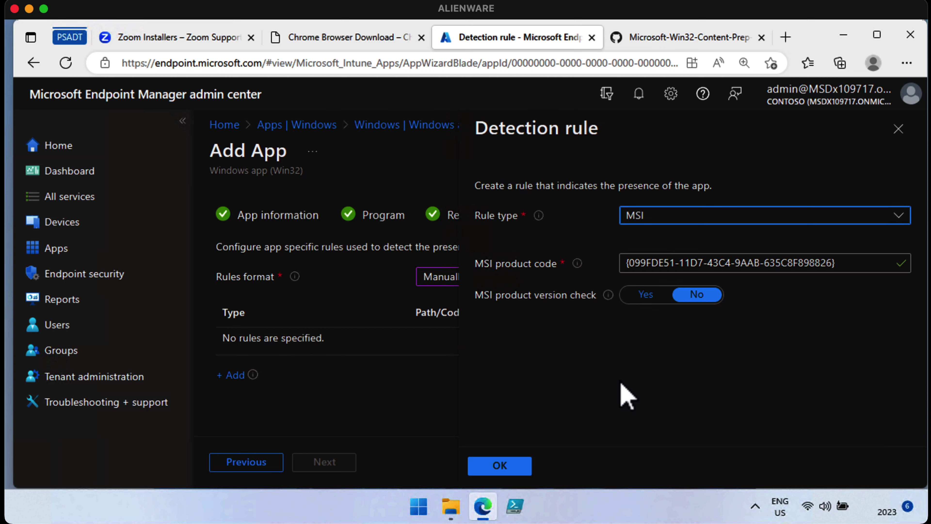
left_click(530, 466)
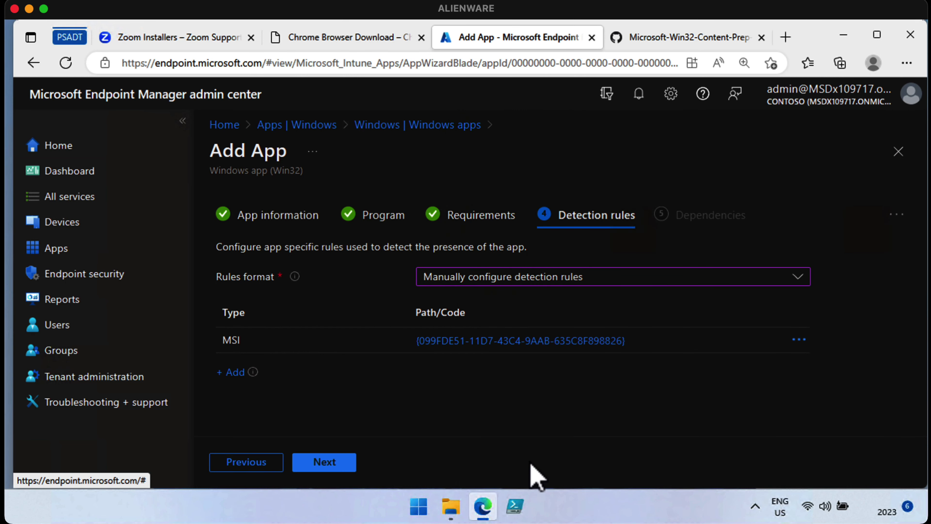
Skip dependencies, supersedence and assignments, then create the Zoom (64bit) app
left_click(332, 463)
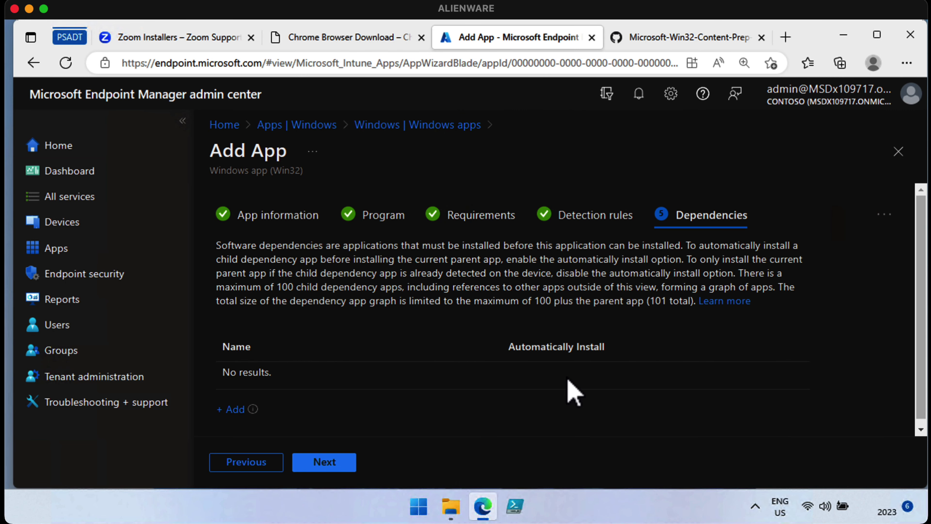
scroll(572, 391, "down", 1)
left_click(343, 463)
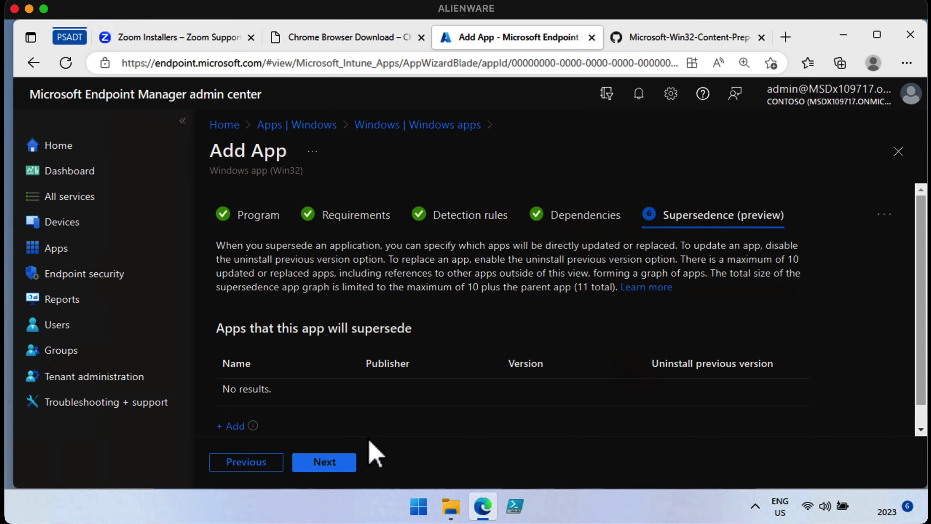
scroll(530, 437, "down", 1)
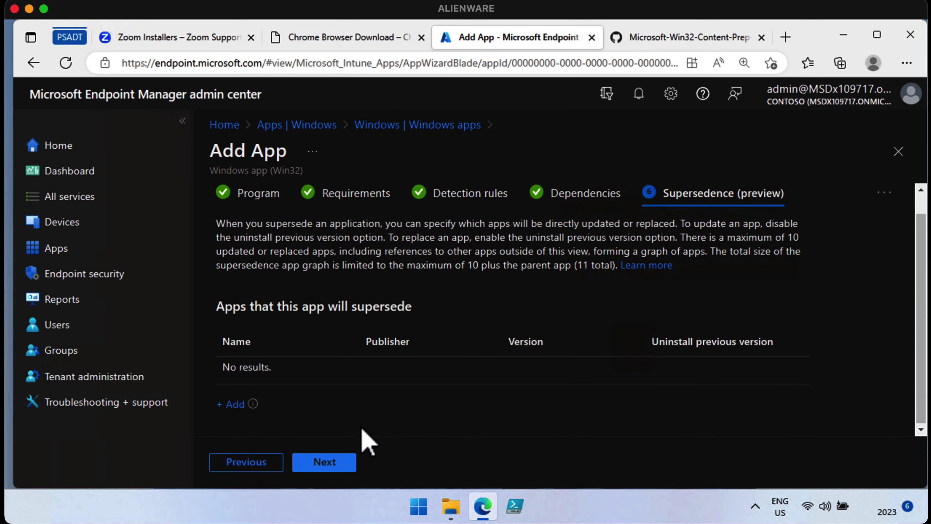
left_click(331, 462)
scroll(453, 379, "down", 5)
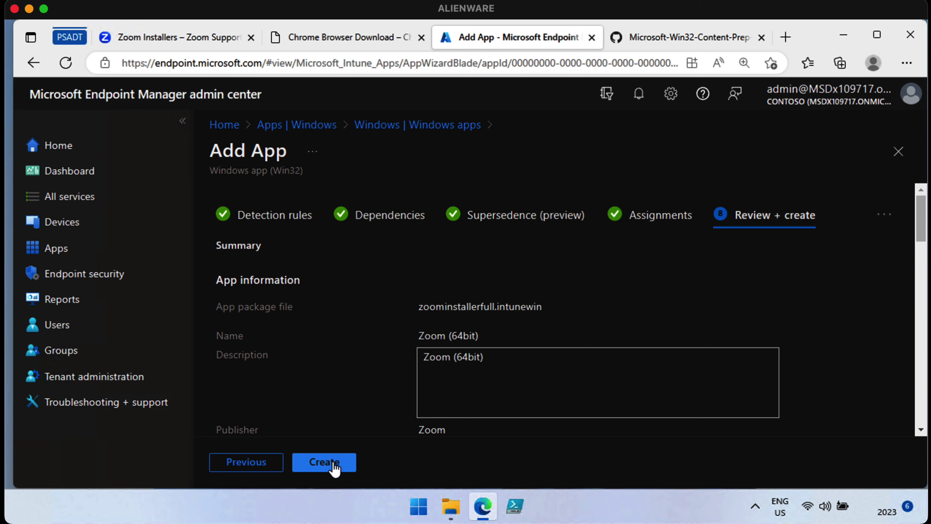
left_click(339, 463)
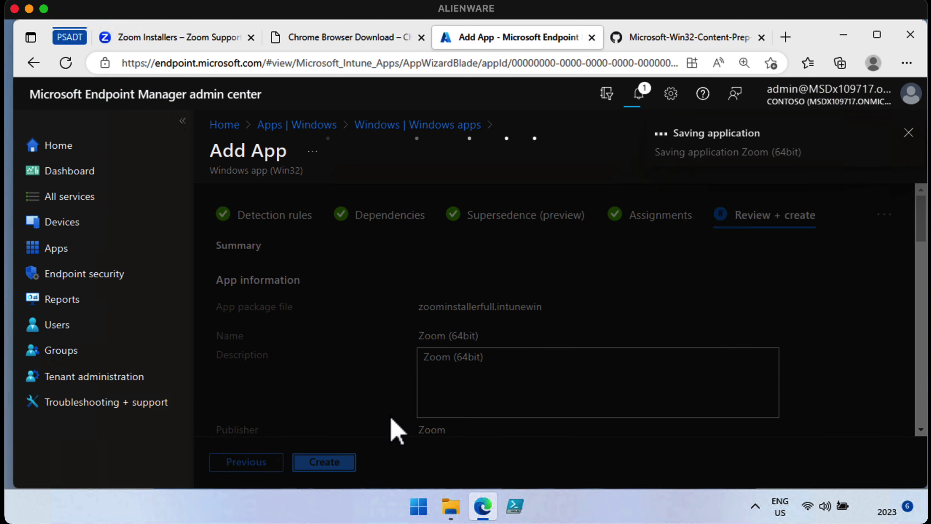